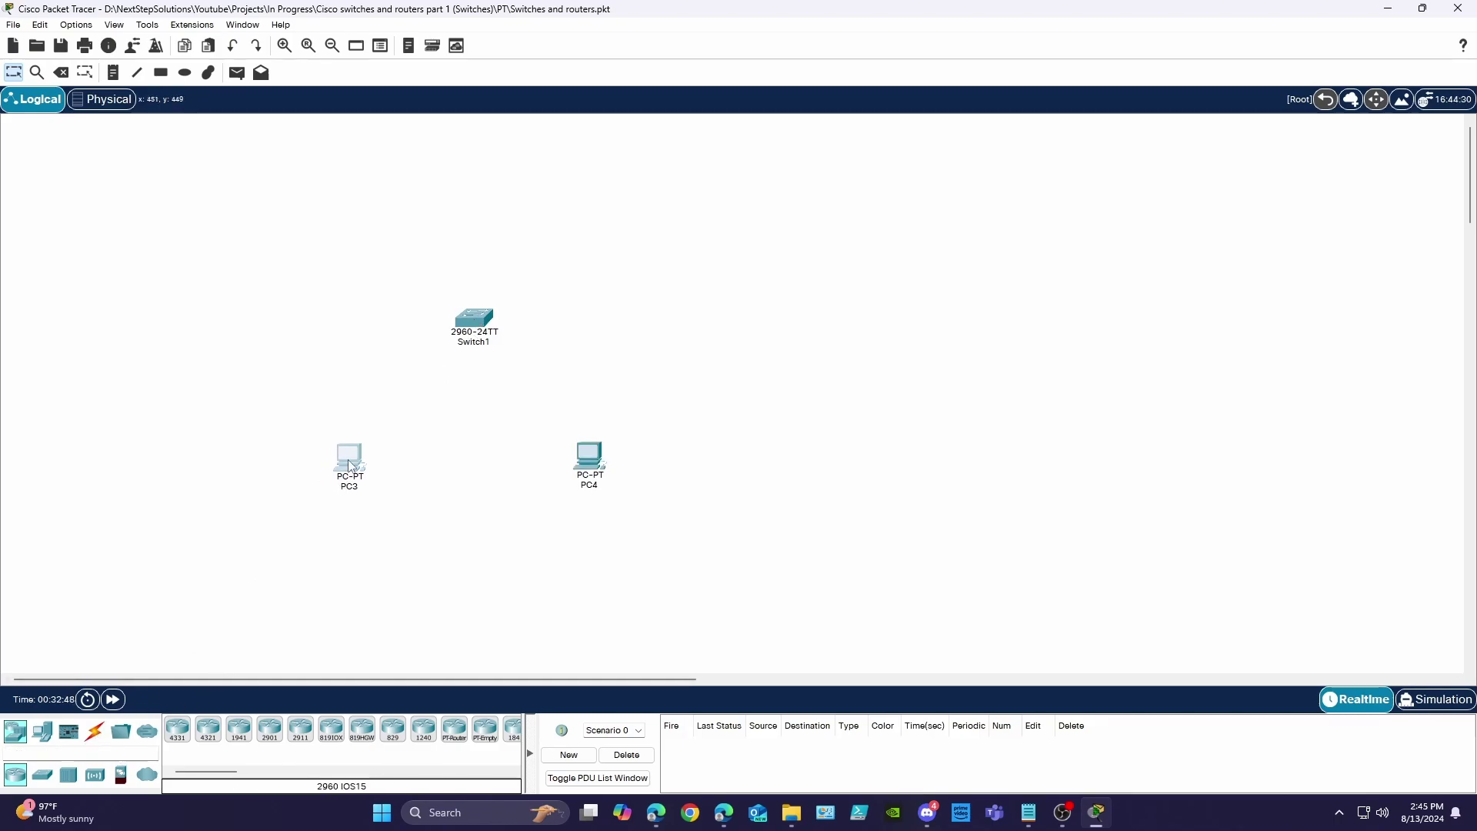
# - Give PC3 address 192.168.0.1 with mask 255.255.255.0 and rename it Computer_A
pyautogui.click(349, 462)
pyautogui.click(553, 165)
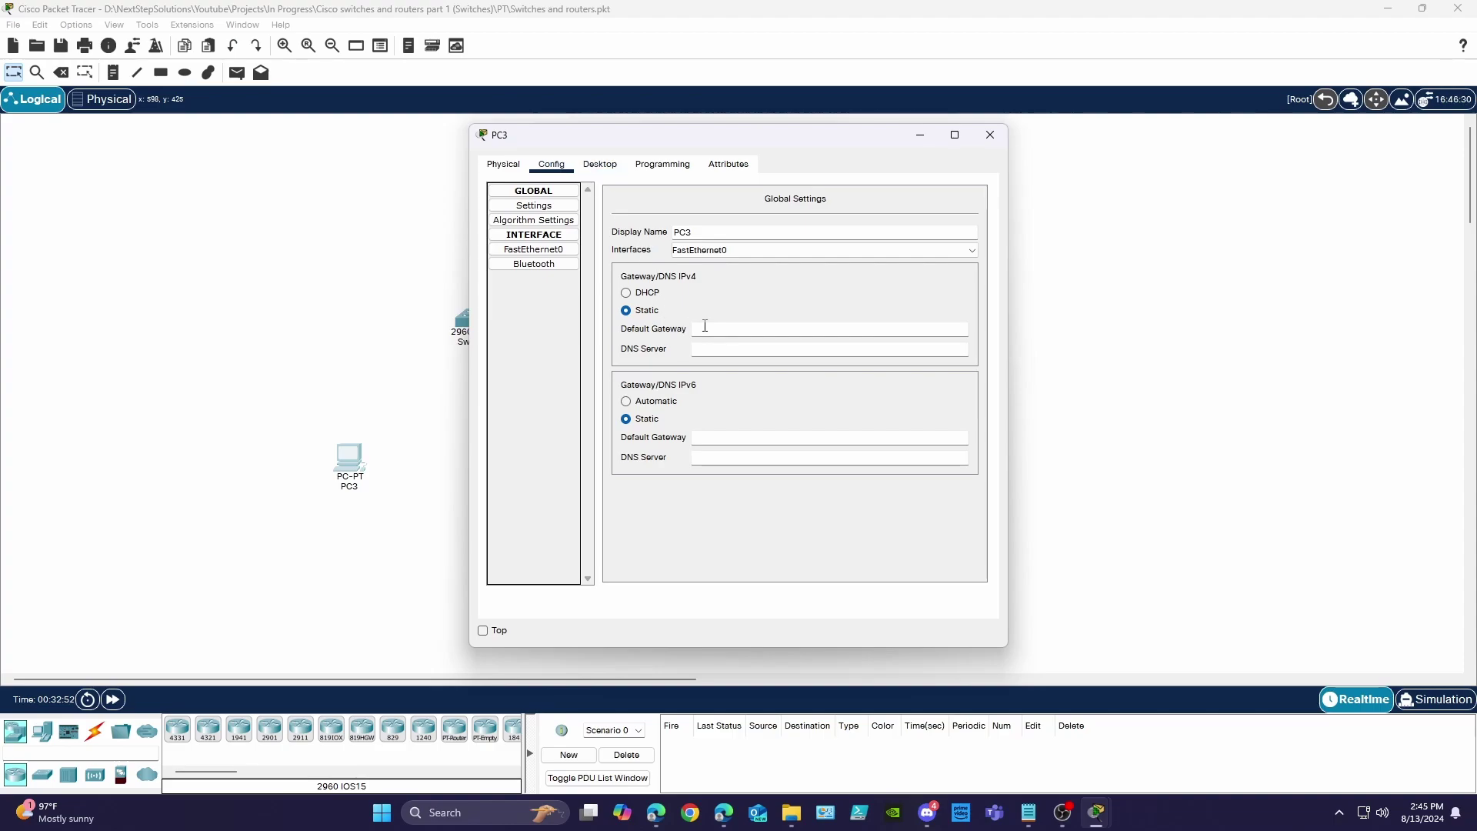
pyautogui.click(540, 250)
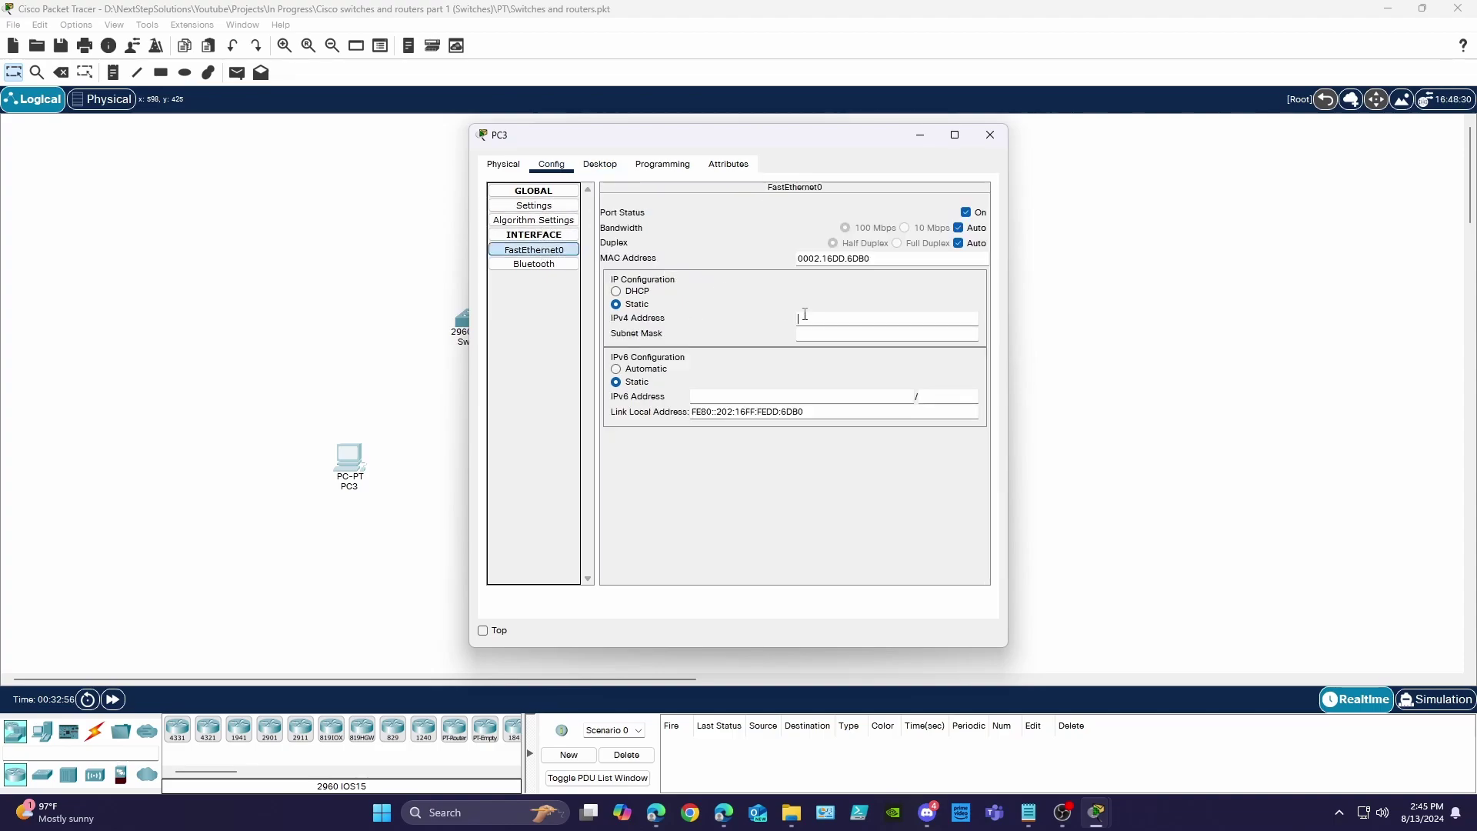
pyautogui.write('192.168.0.1')
pyautogui.press('Tab')
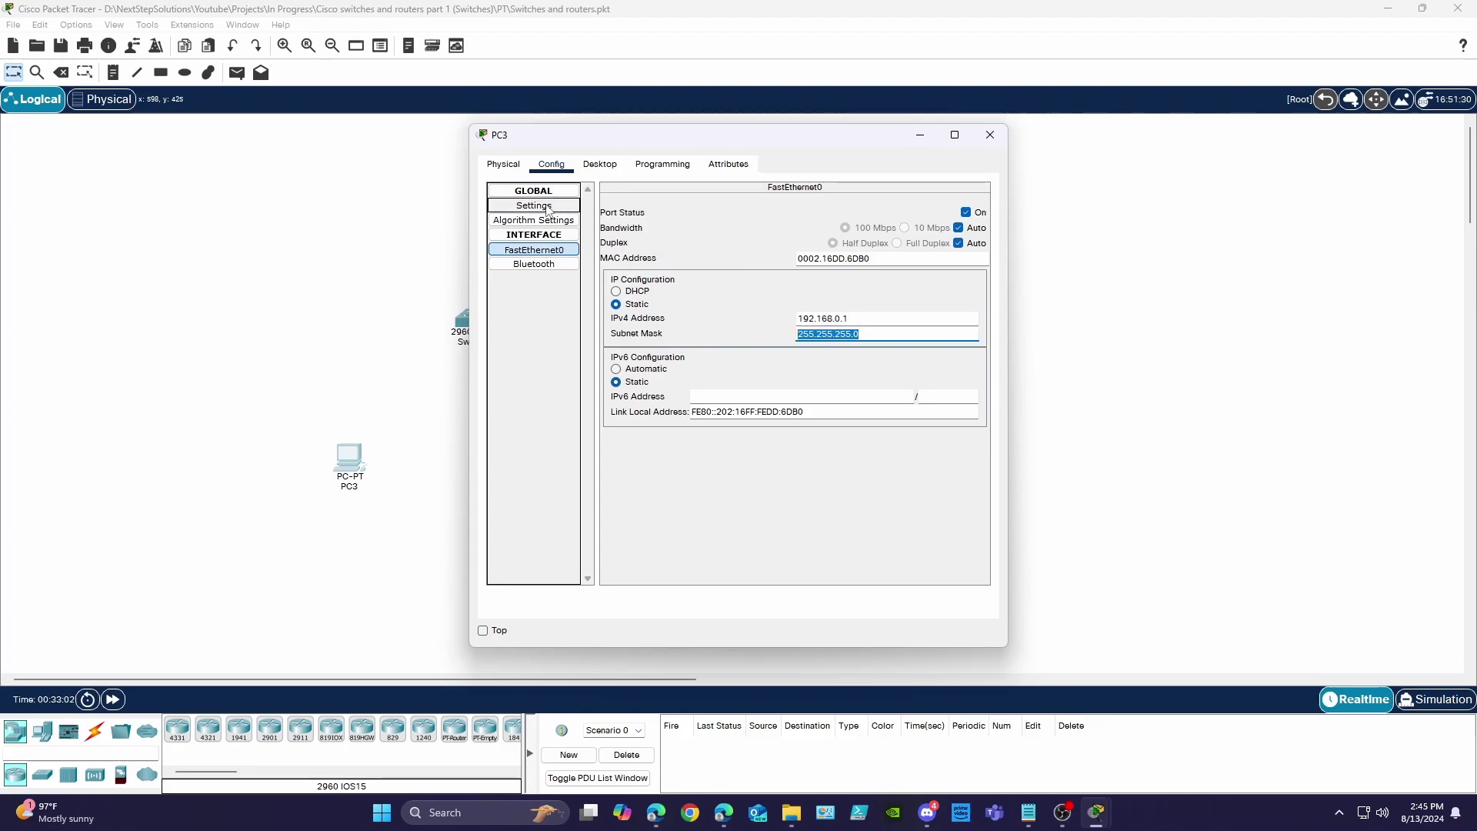
pyautogui.click(535, 205)
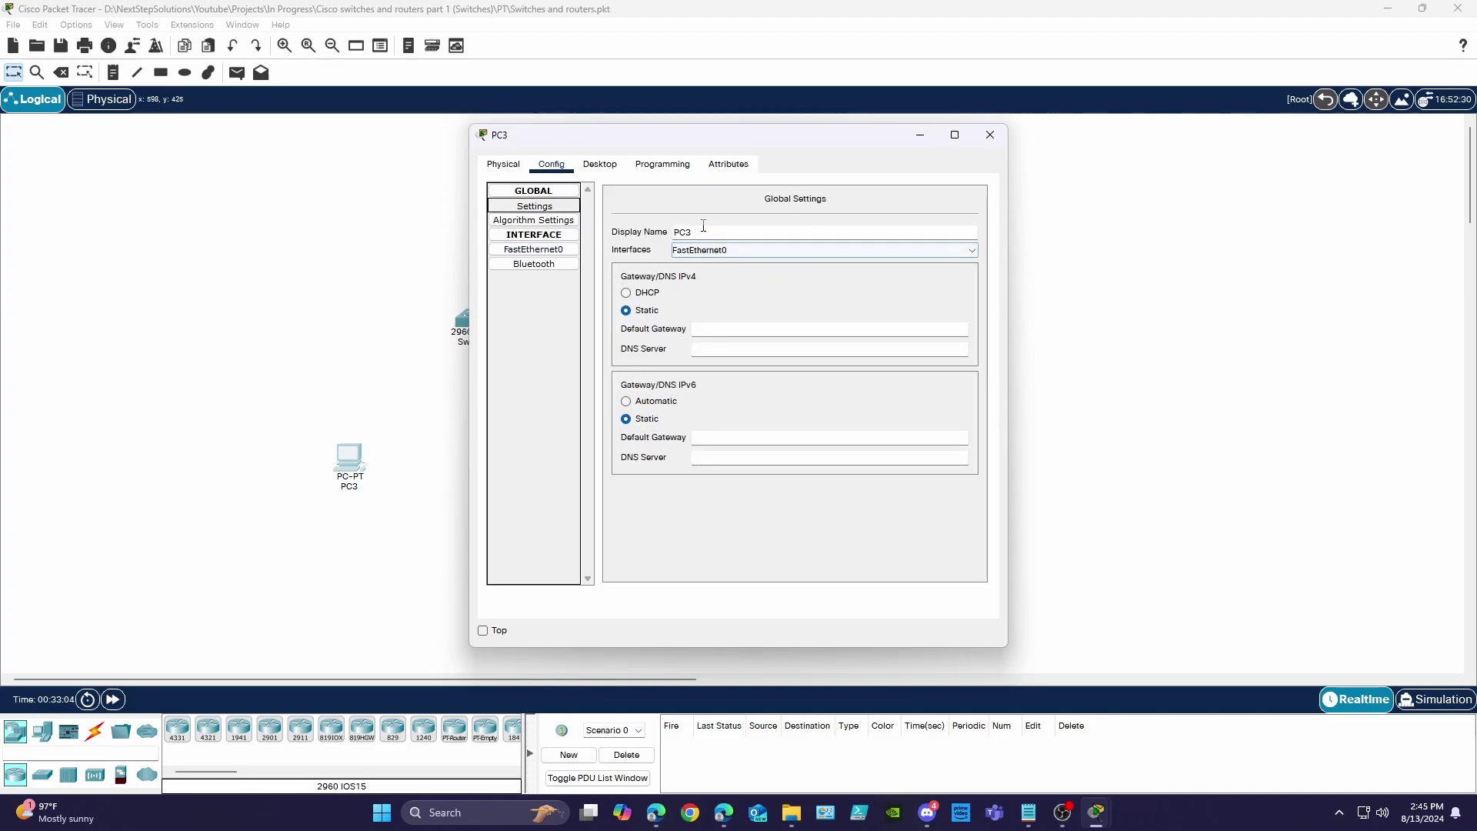
pyautogui.moveTo(703, 226); pyautogui.dragTo(663, 233)
pyautogui.press('BackSpace')
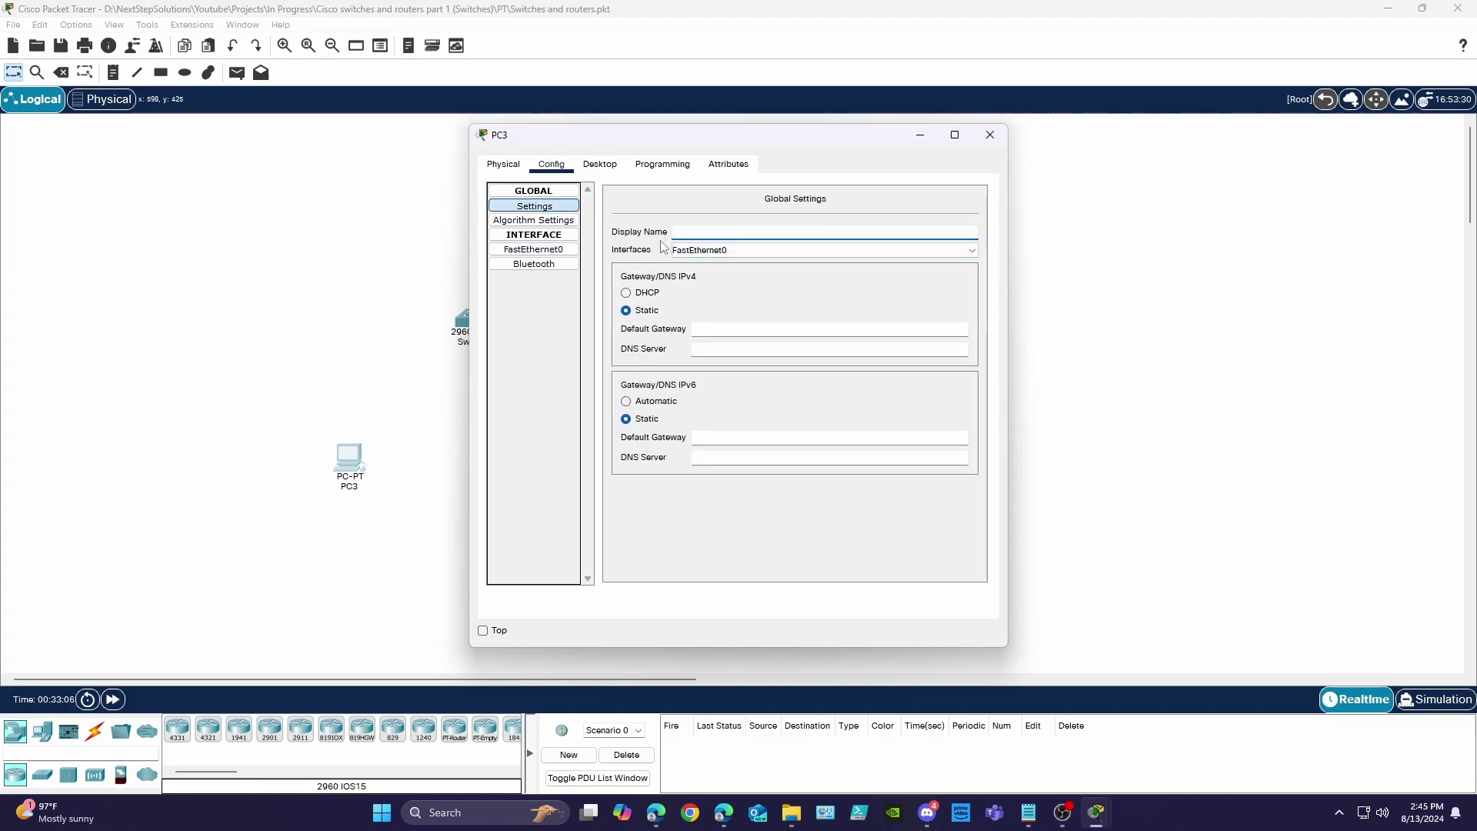
pyautogui.write('Computer')
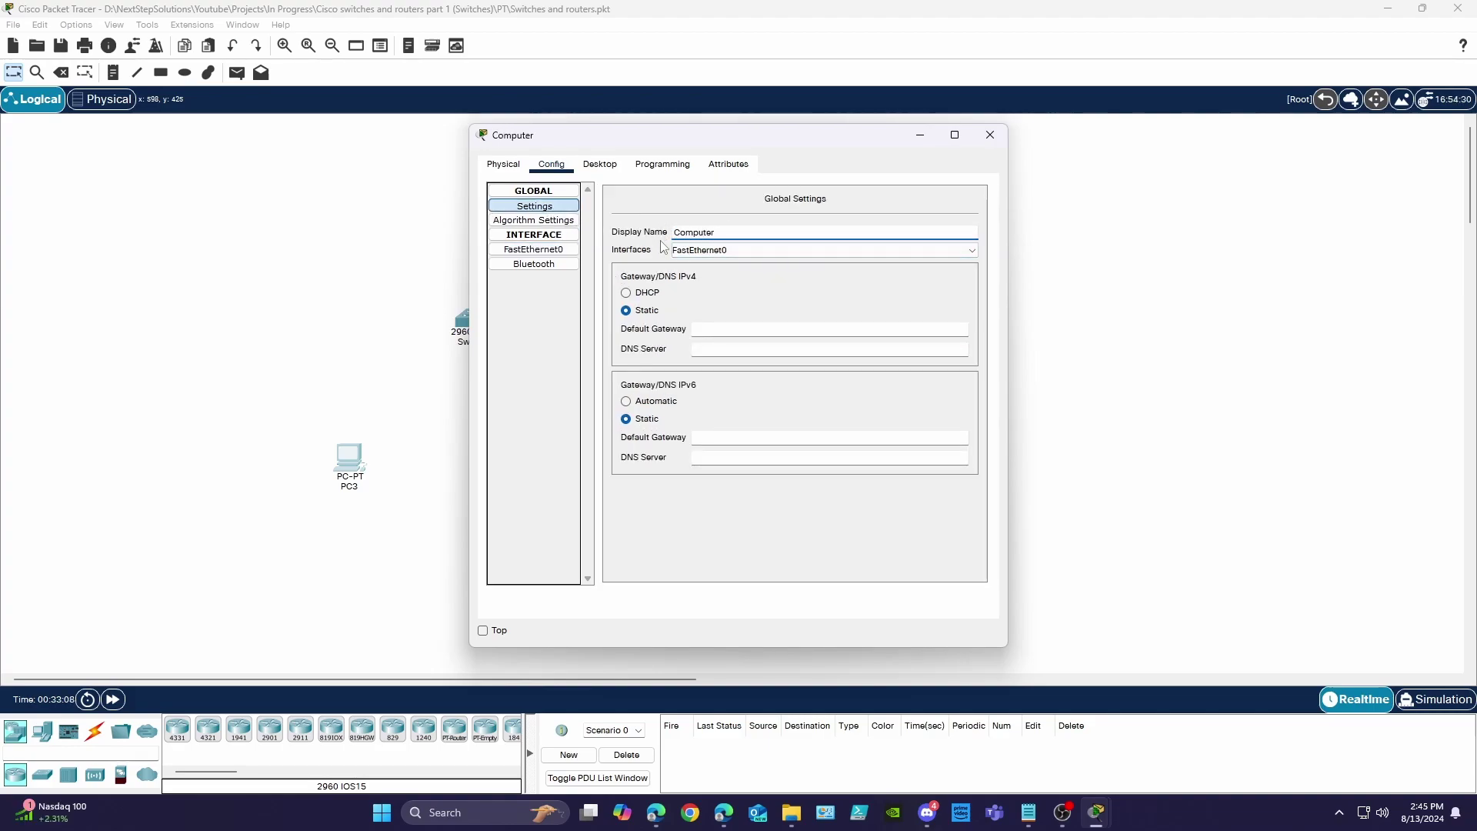
pyautogui.write('_A')
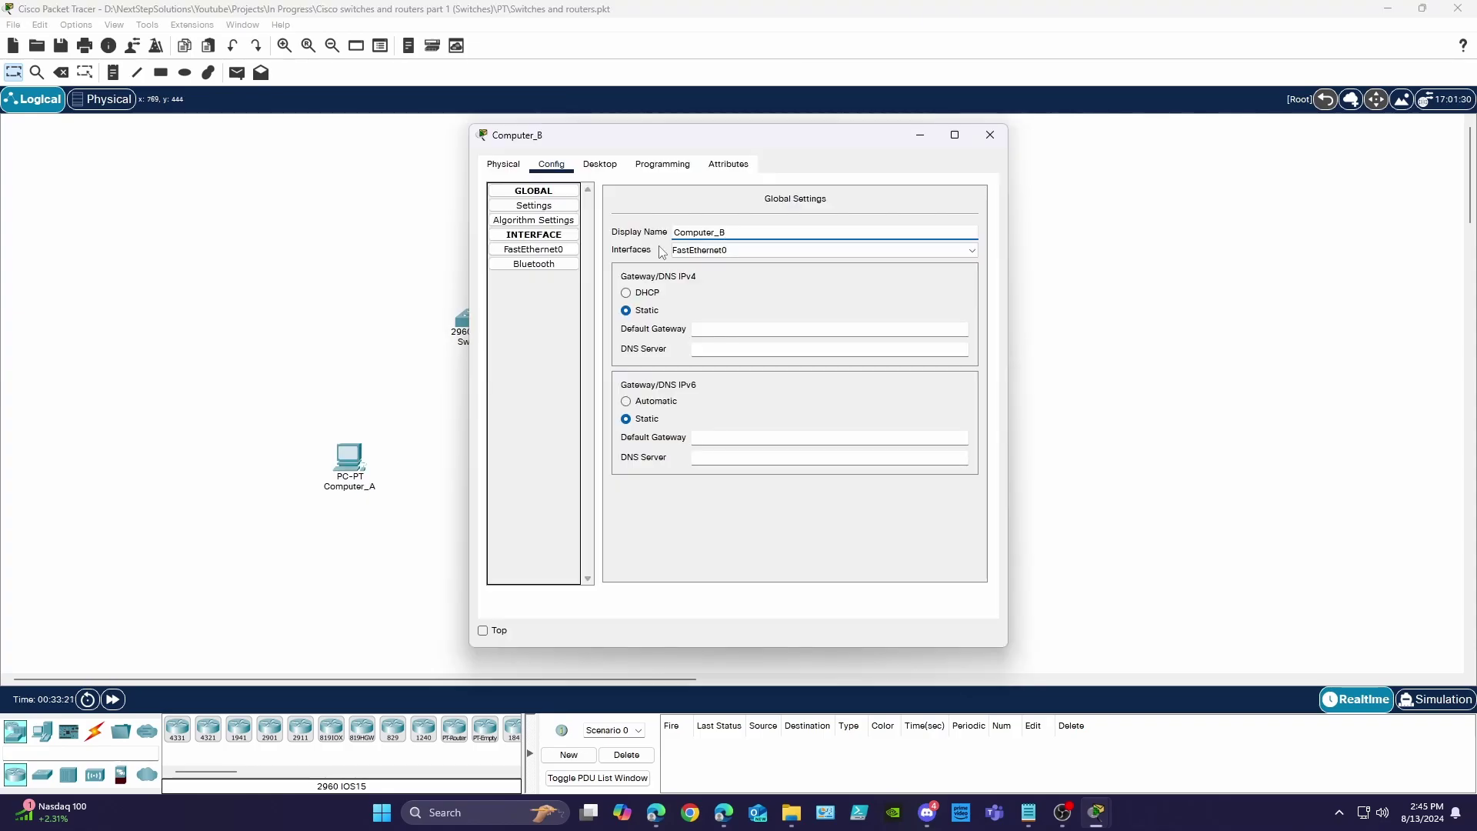
# - Set Computer_B's FastEthernet0 address to 192.168.0.2 with mask 255.255.255.0
pyautogui.click(533, 249)
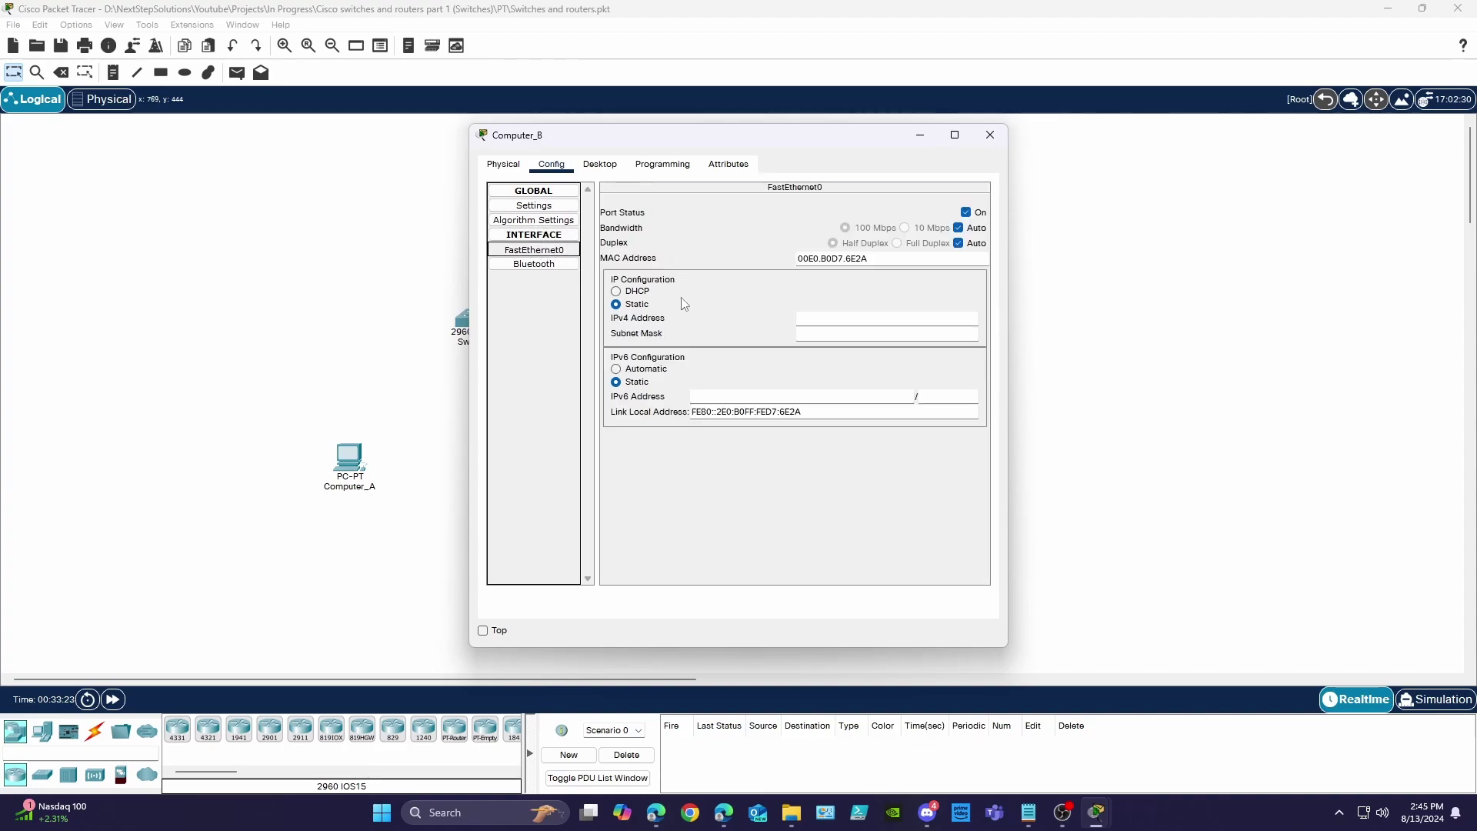
pyautogui.click(800, 317)
pyautogui.write('192')
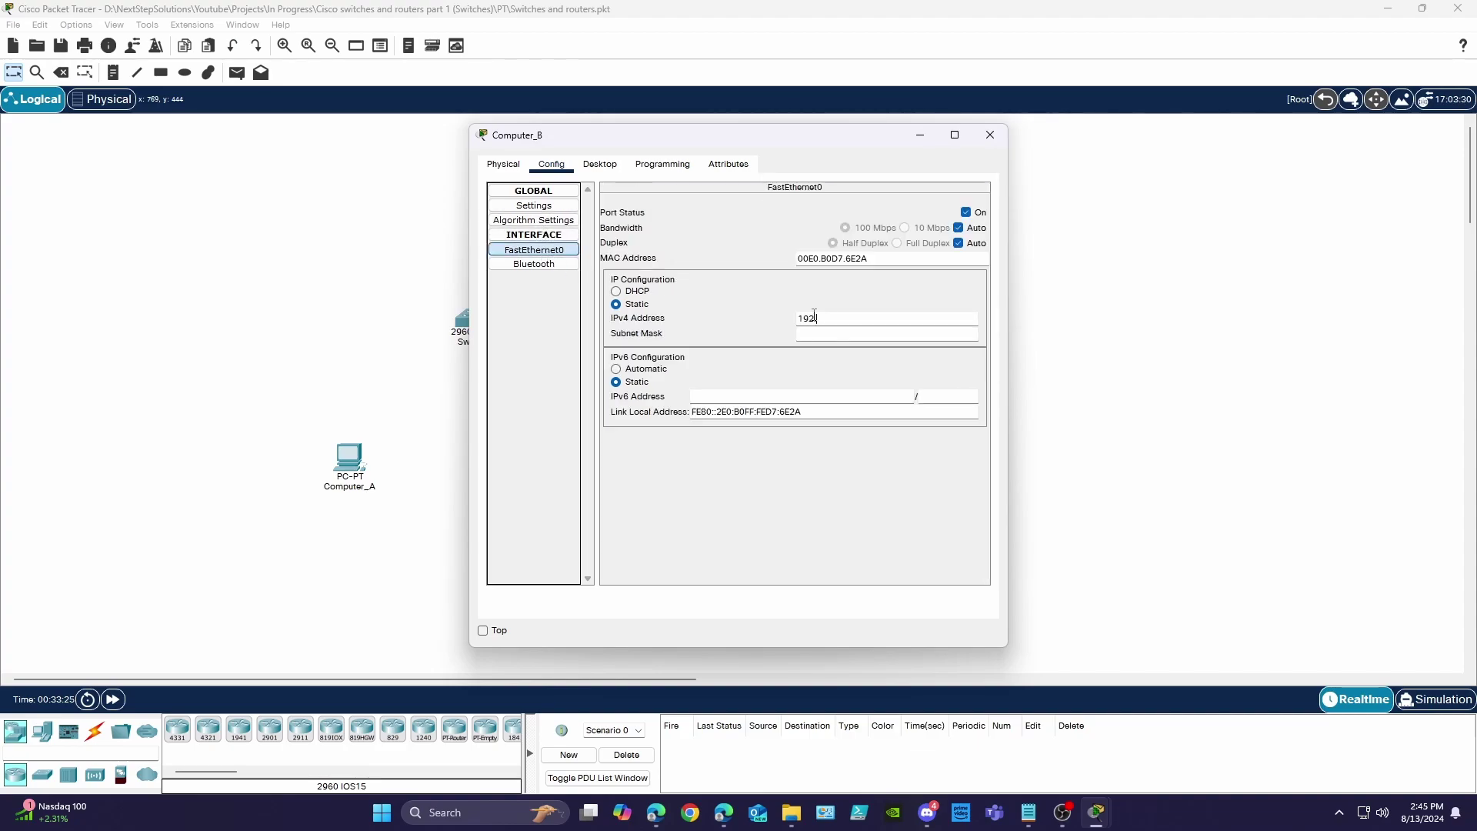
pyautogui.write('.168.0.2')
pyautogui.press('Tab')
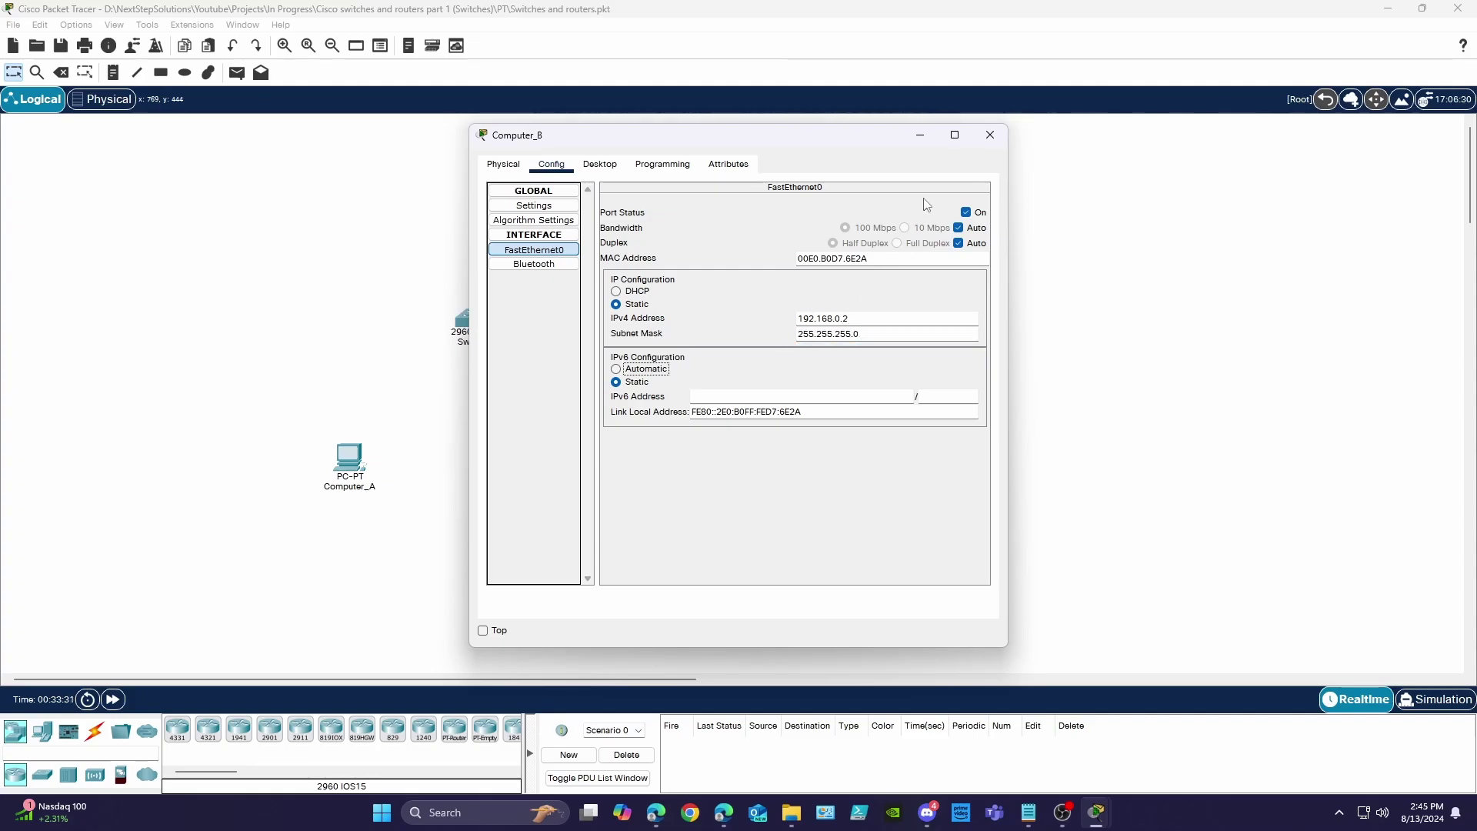
# - Connect Computer_A and Computer_B to Switch1 with copper straight-through cables
pyautogui.click(990, 135)
pyautogui.click(95, 730)
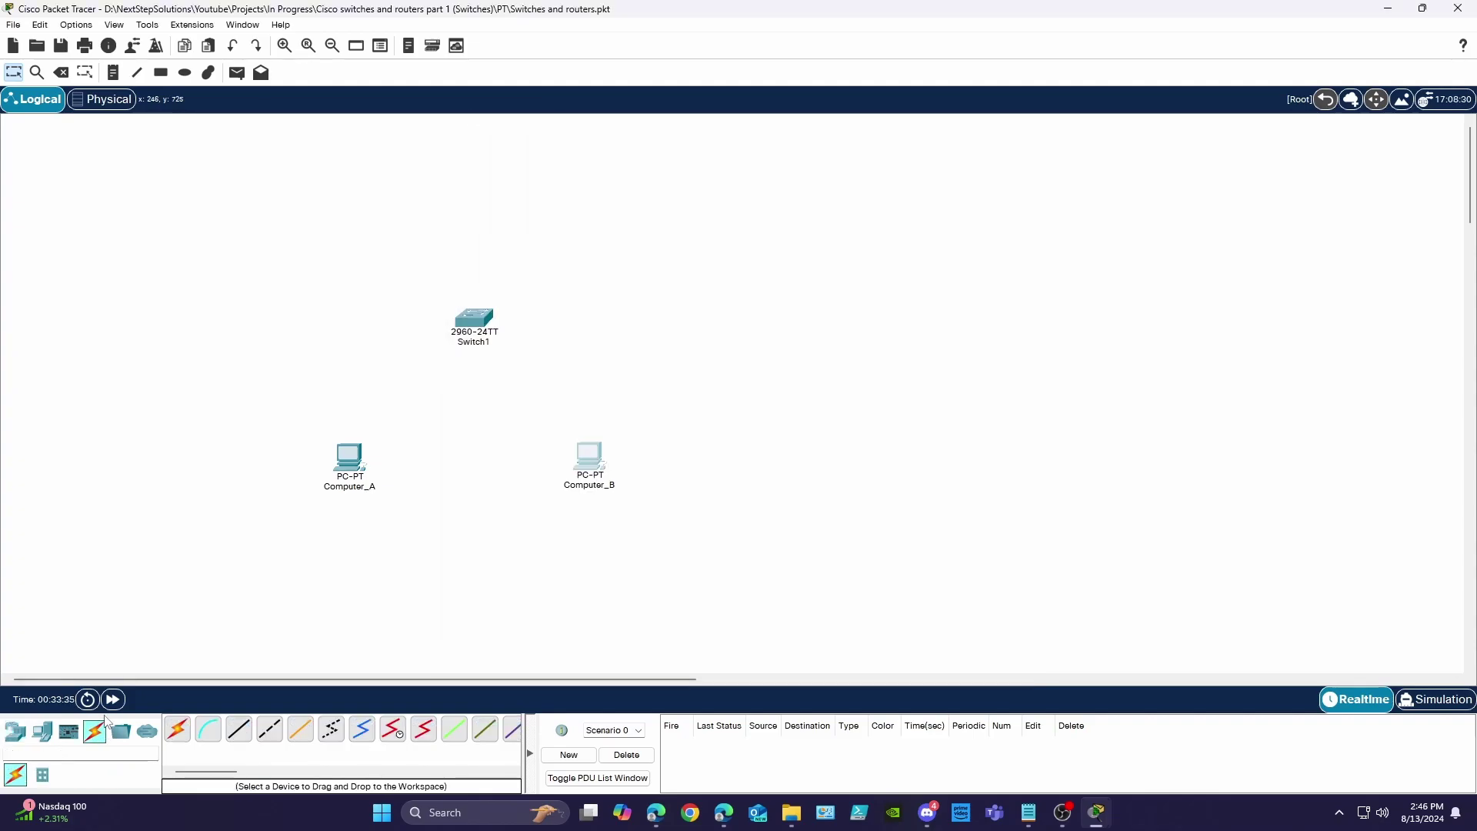
pyautogui.click(234, 739)
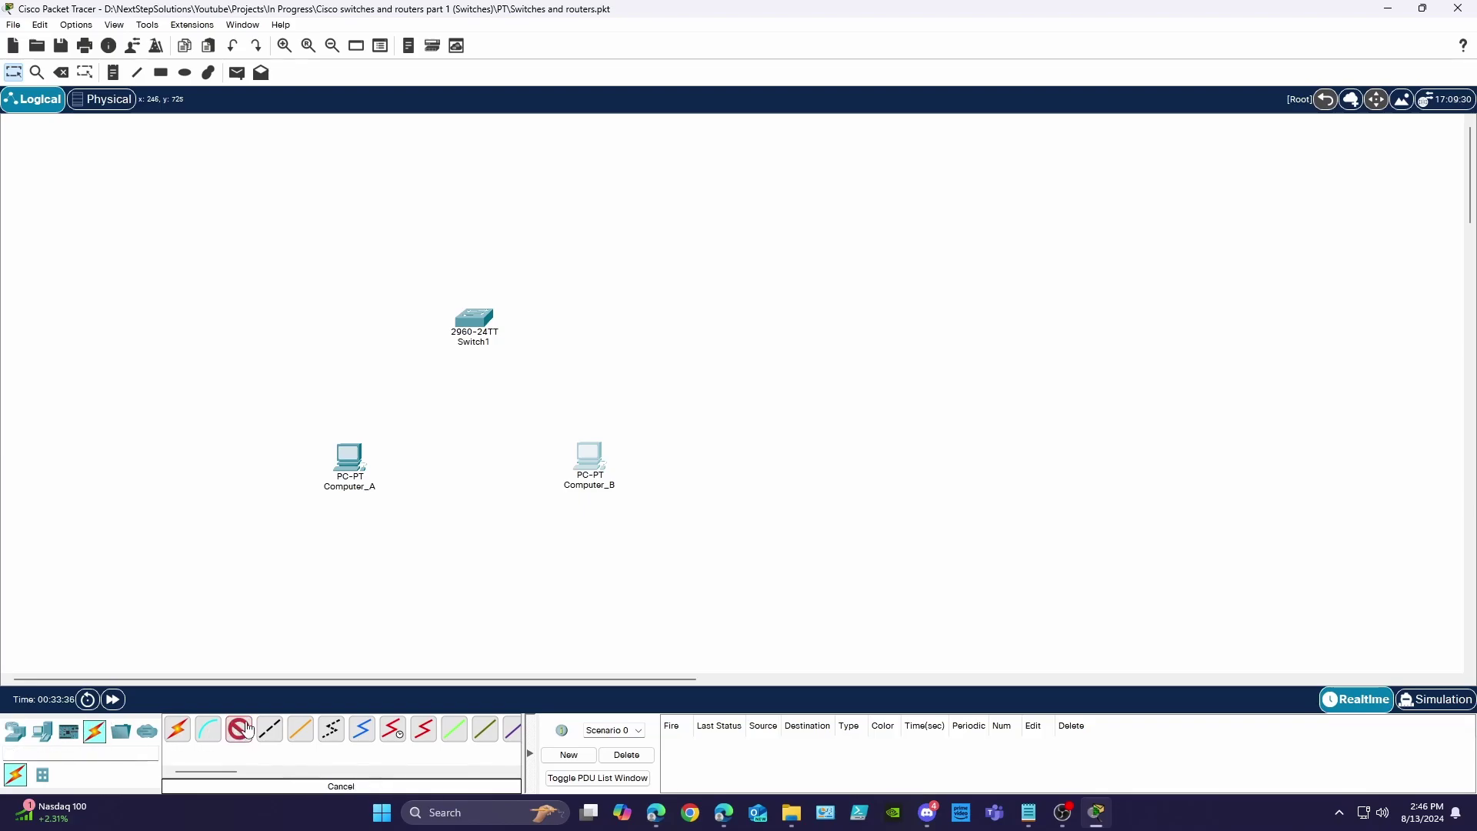
pyautogui.click(344, 456)
pyautogui.click(392, 512)
pyautogui.click(473, 321)
pyautogui.click(528, 344)
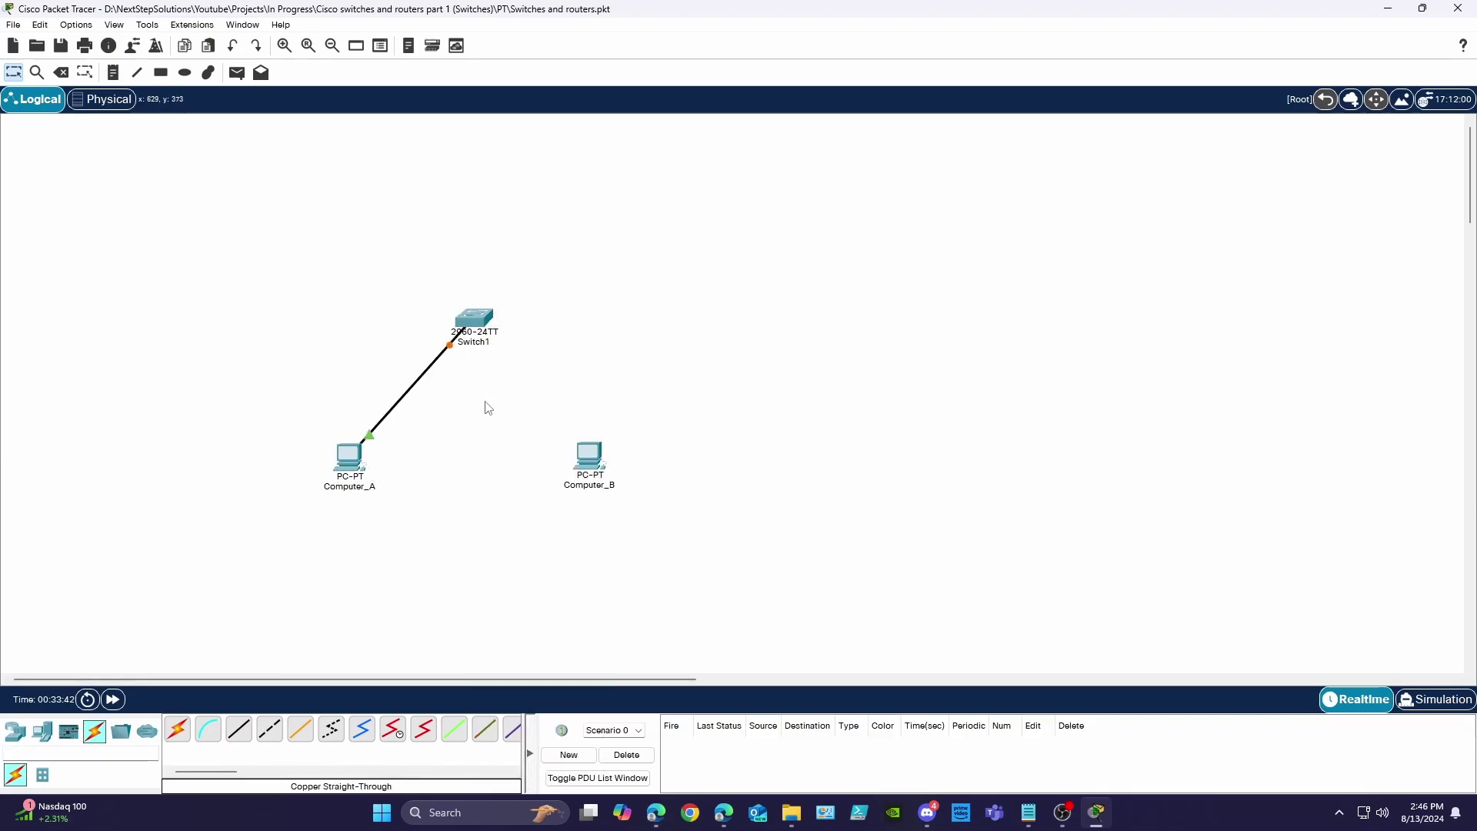
pyautogui.click(589, 461)
pyautogui.click(604, 517)
pyautogui.click(477, 320)
pyautogui.click(517, 359)
# - Ping 192.168.0.2 from Computer_A's Command Prompt
pyautogui.click(350, 461)
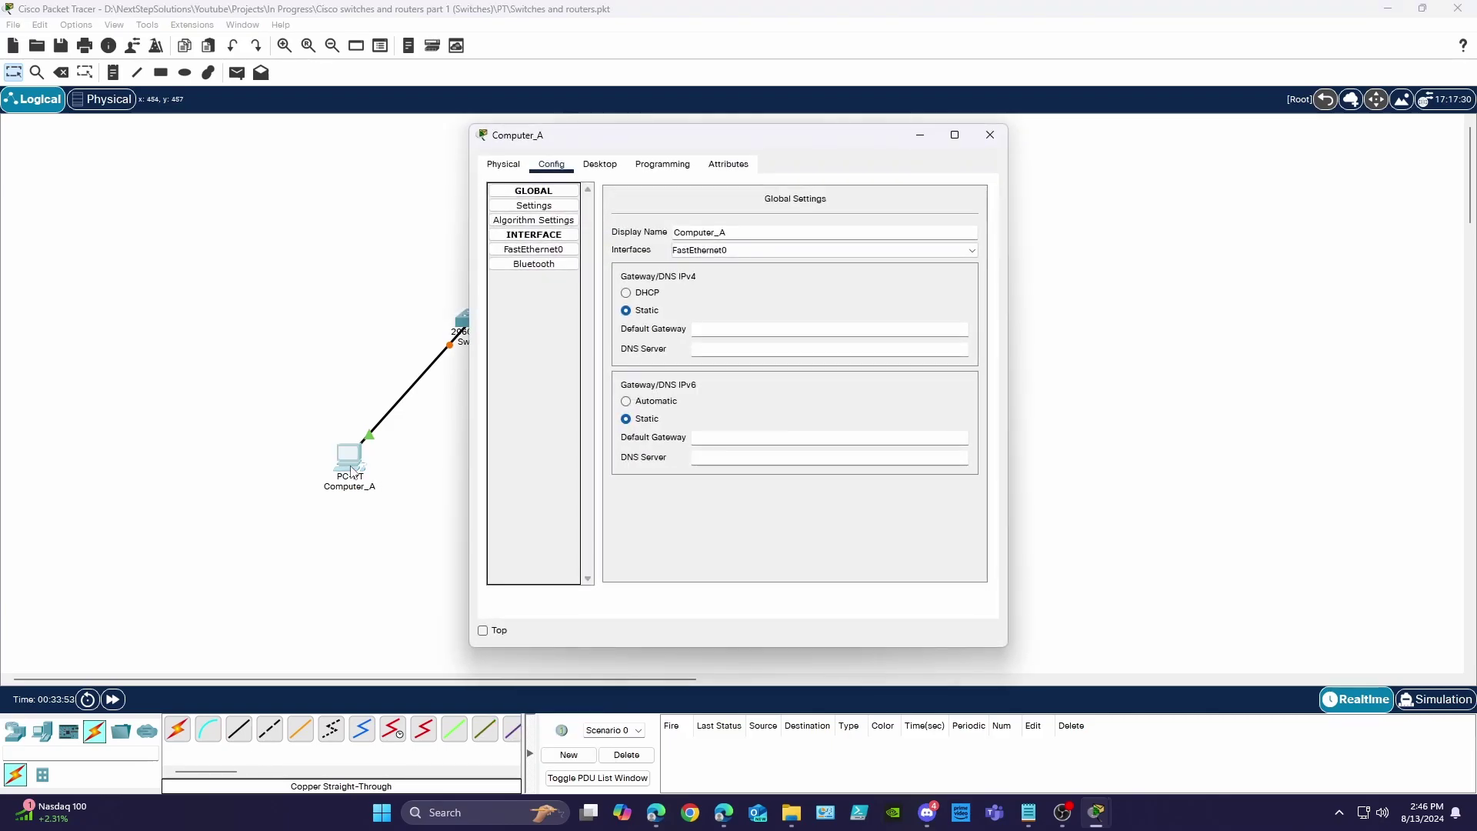
pyautogui.click(599, 164)
pyautogui.click(827, 231)
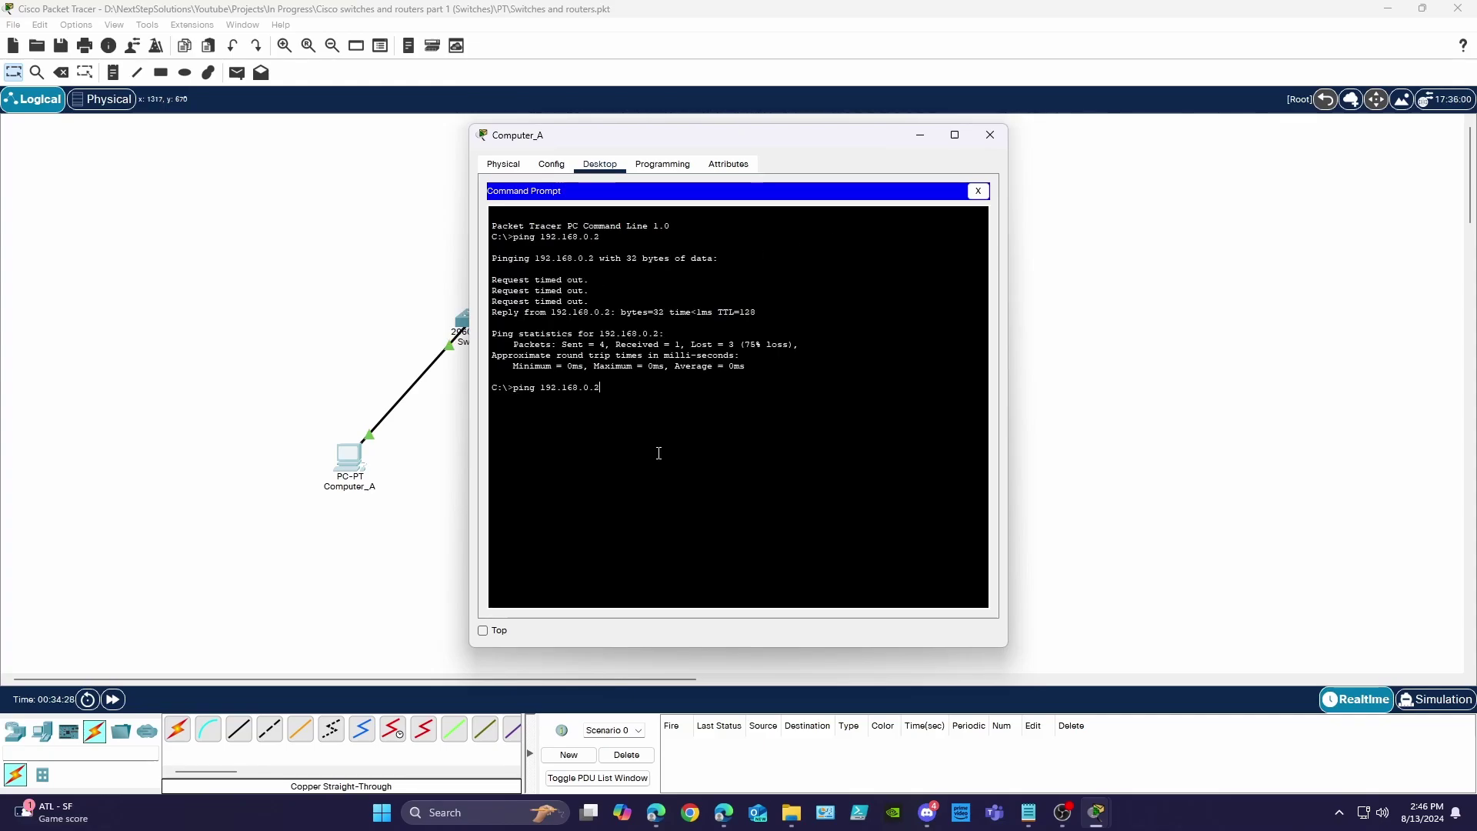
pyautogui.press('Return')
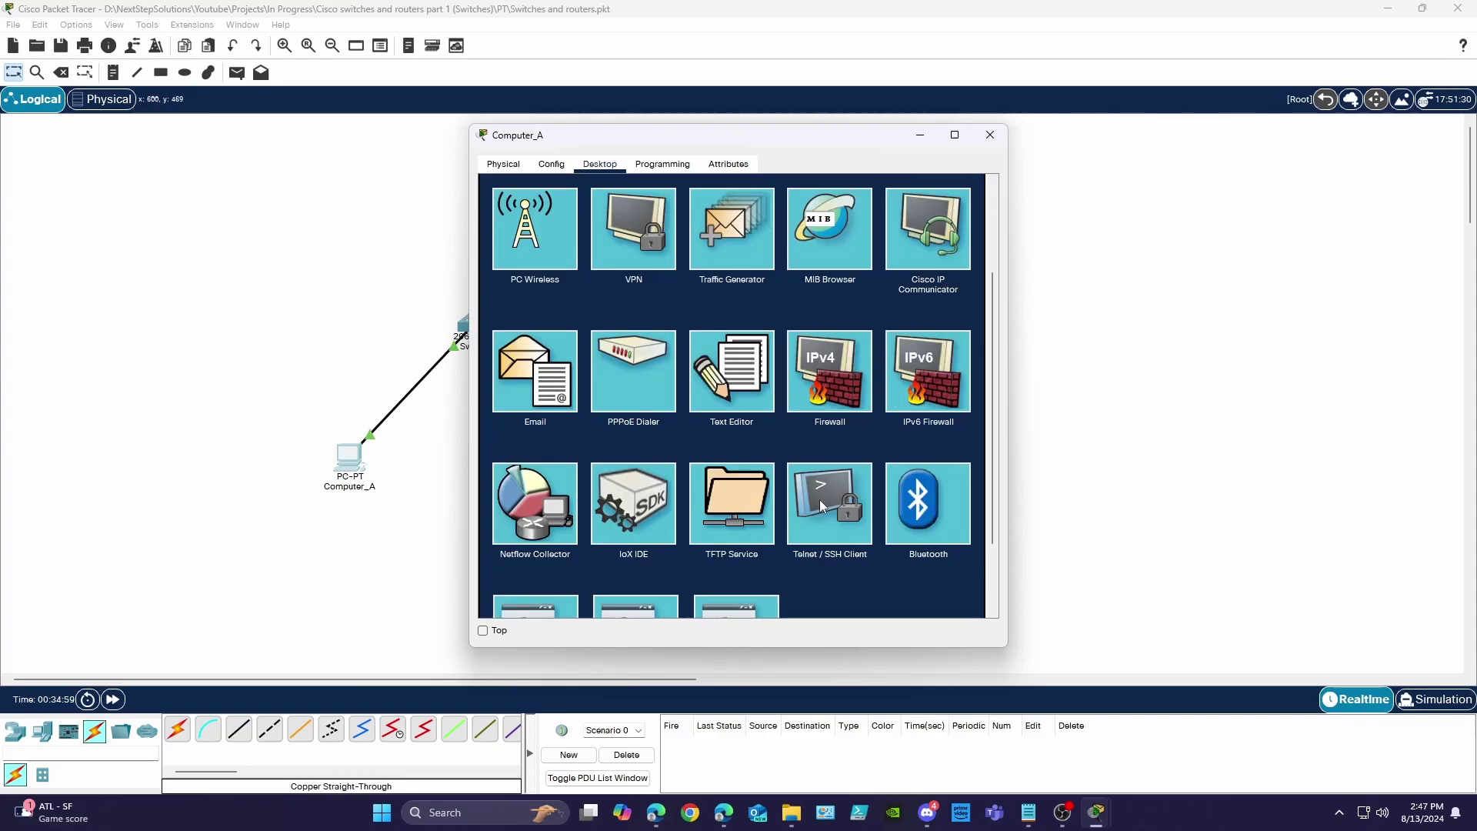
# - Open Computer_A's Telnet / SSH Client and select its host and username fields
pyautogui.click(820, 500)
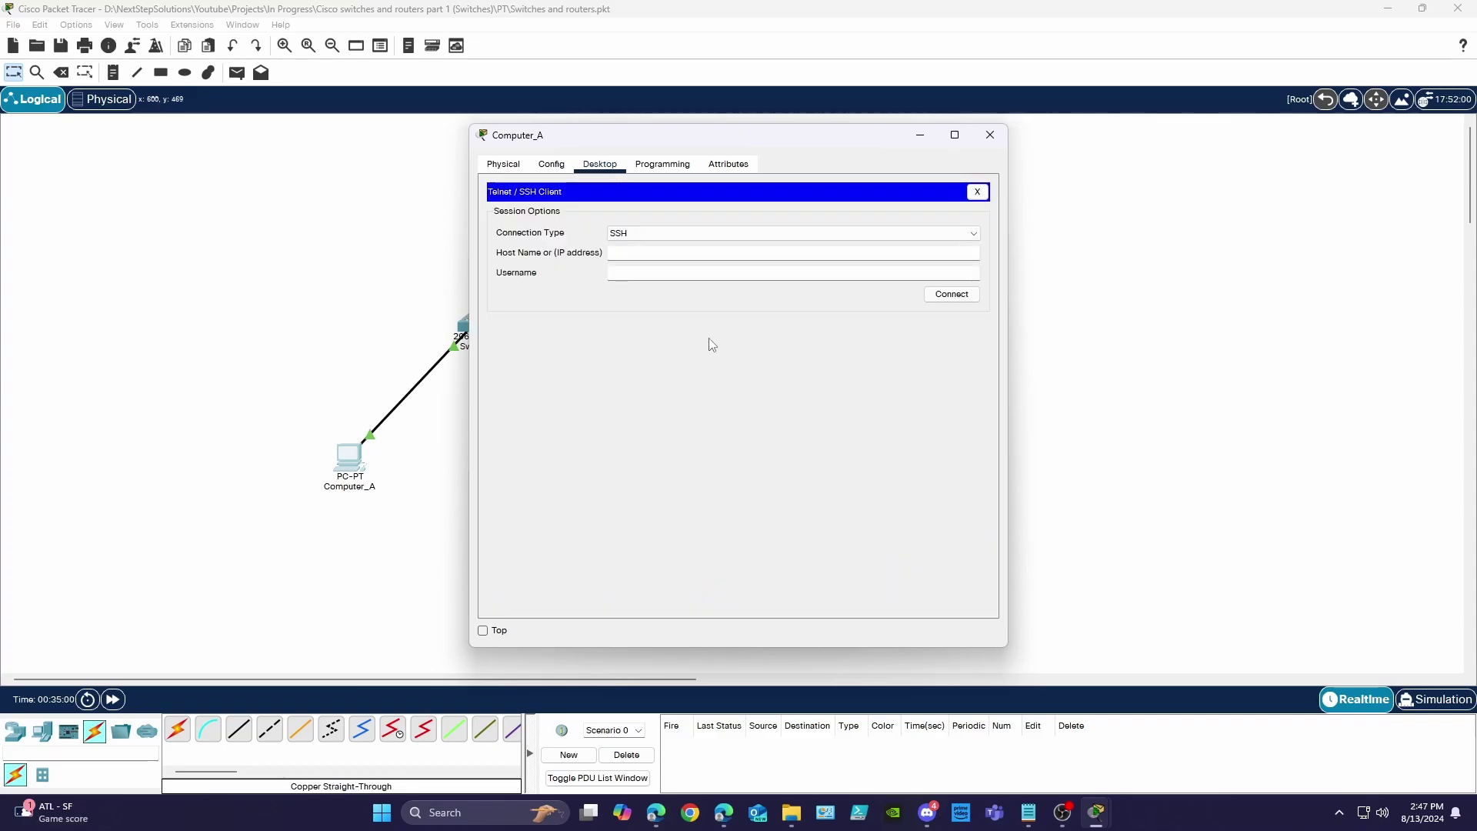
pyautogui.click(627, 254)
pyautogui.click(633, 270)
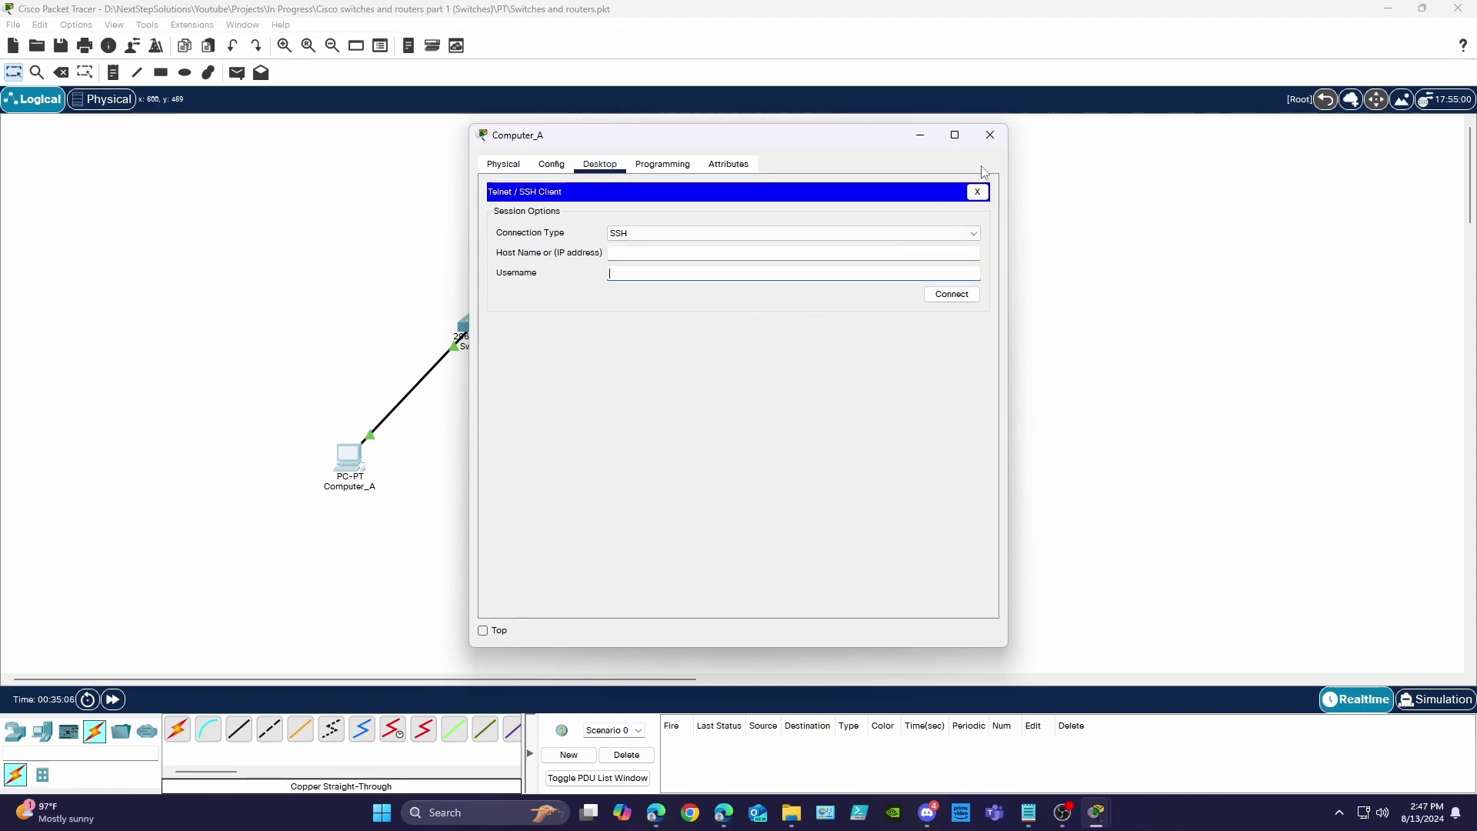
# - In Switch1's CLI, enter enable mode and list all privileged commands with ?
pyautogui.click(920, 135)
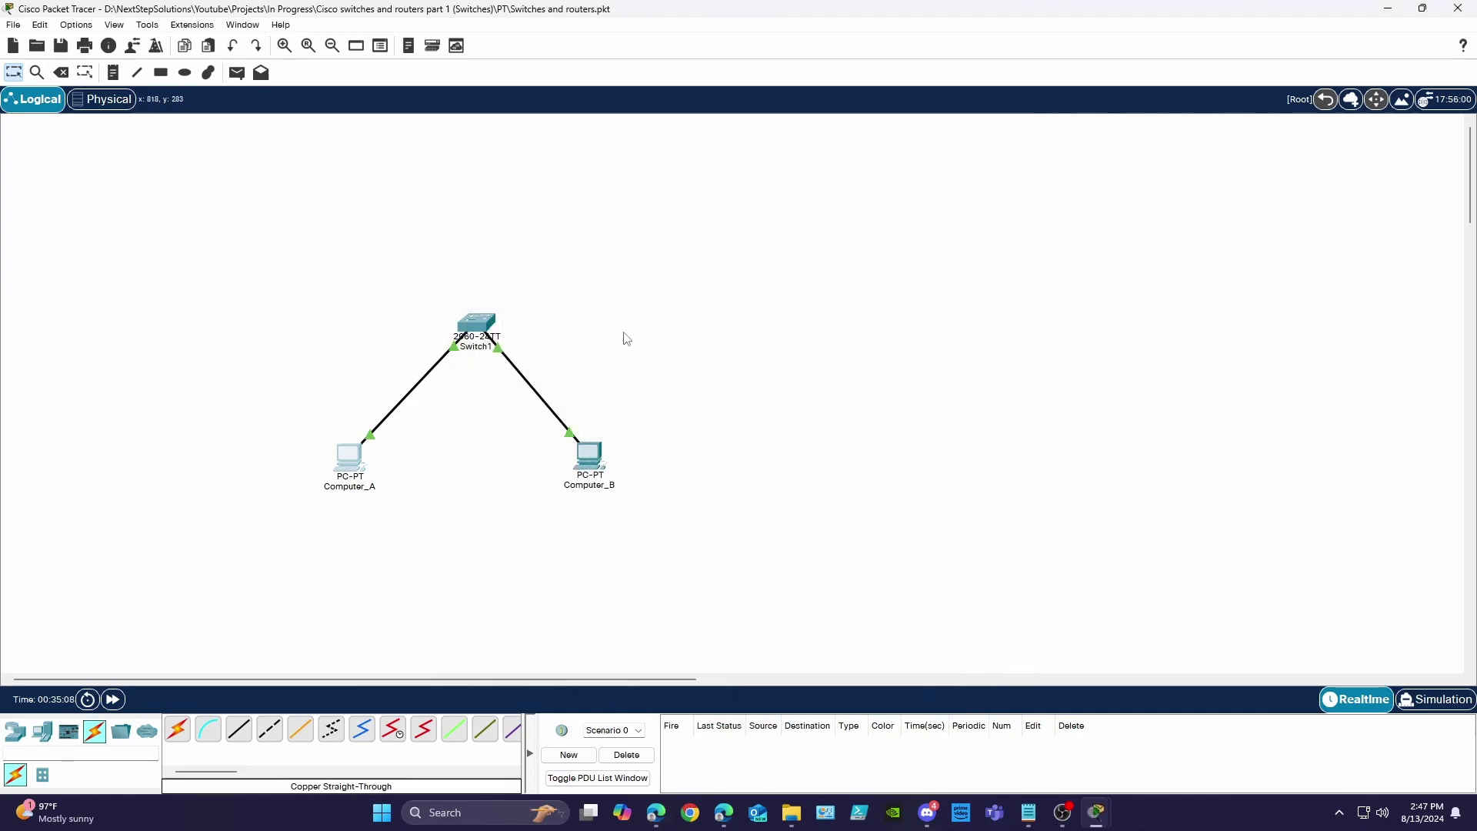
pyautogui.click(477, 323)
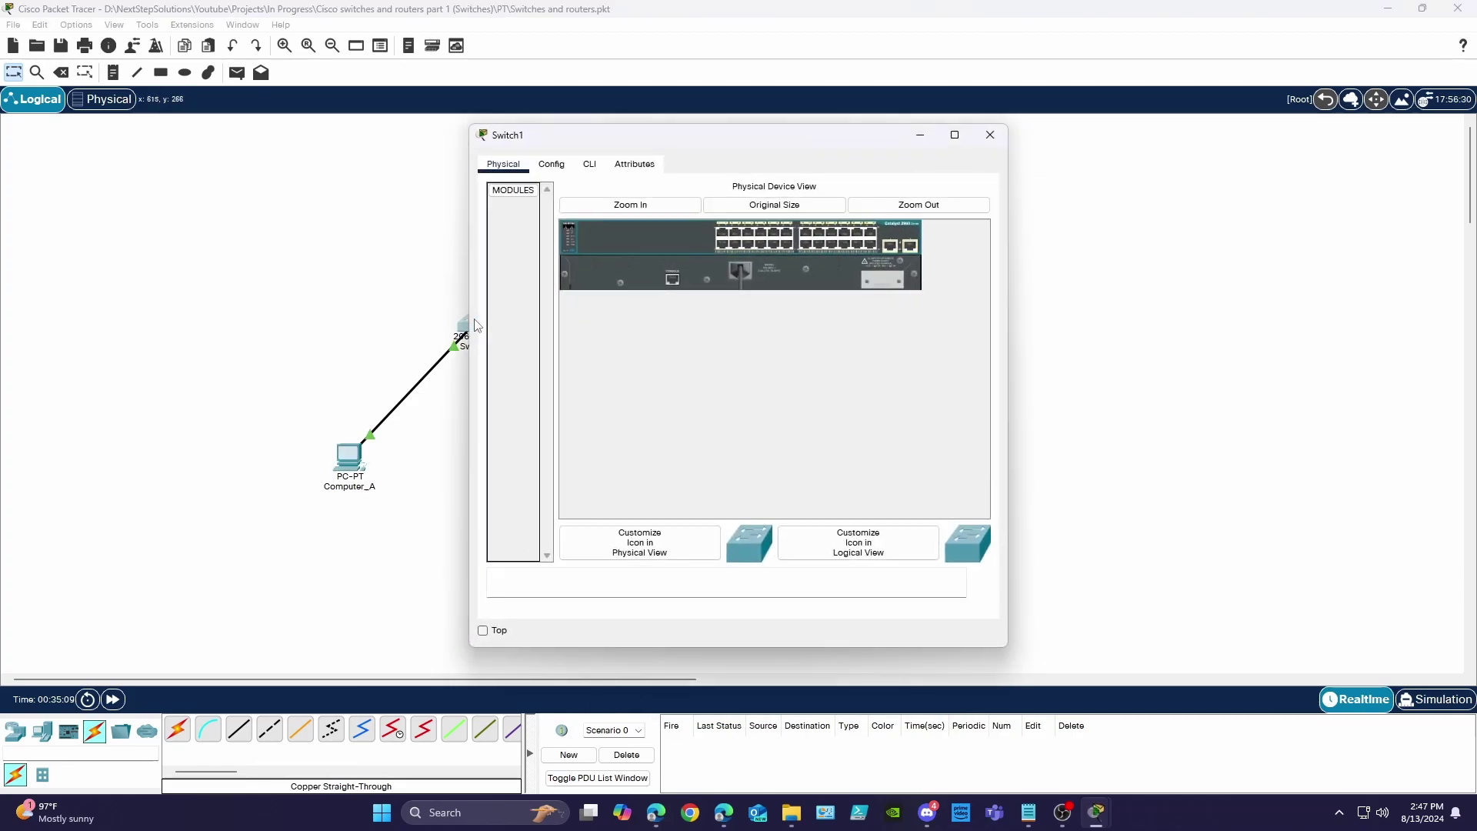
pyautogui.click(590, 164)
pyautogui.press('Return')
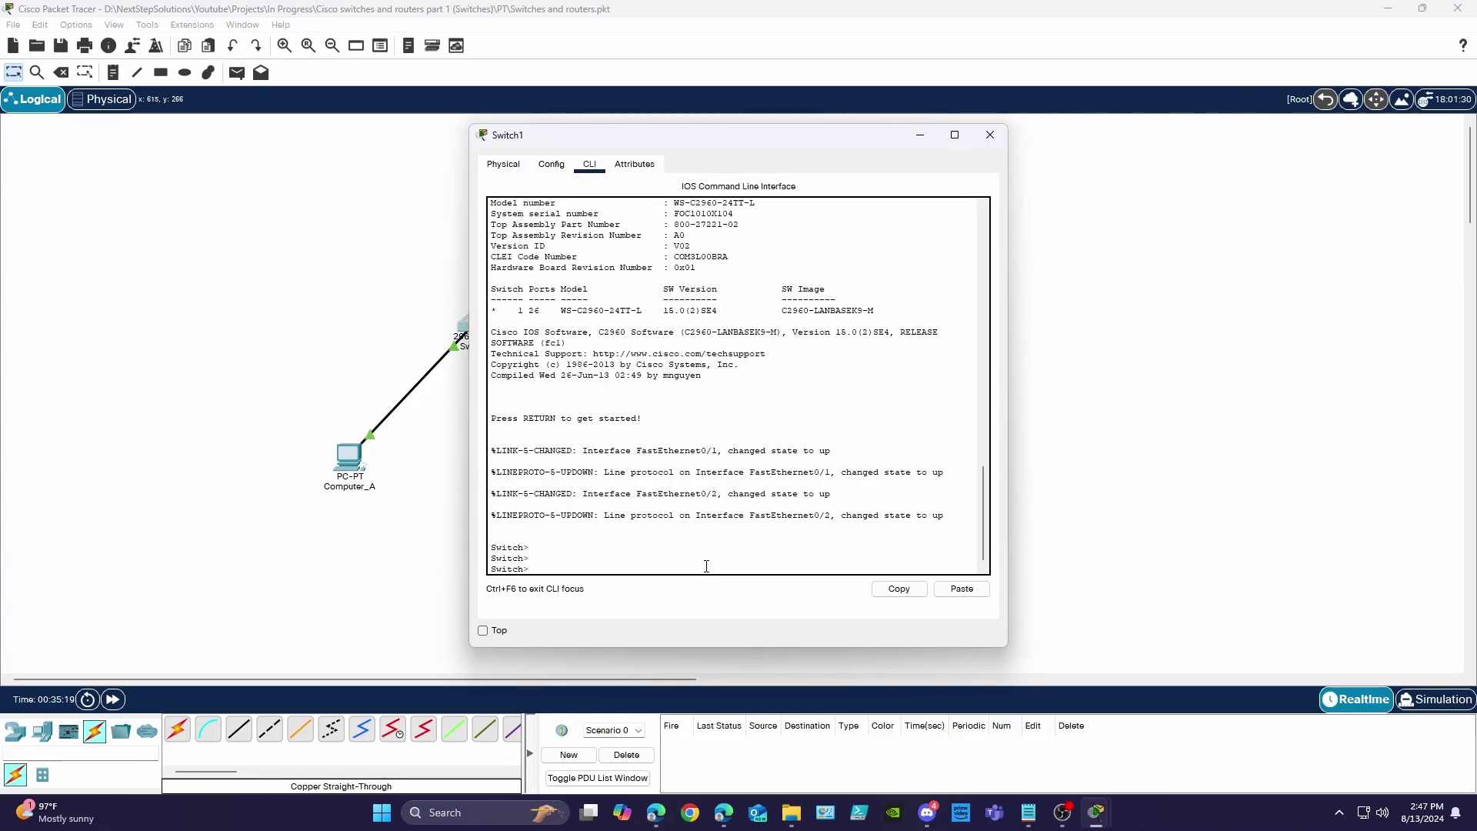
pyautogui.write('enable')
pyautogui.press('Return')
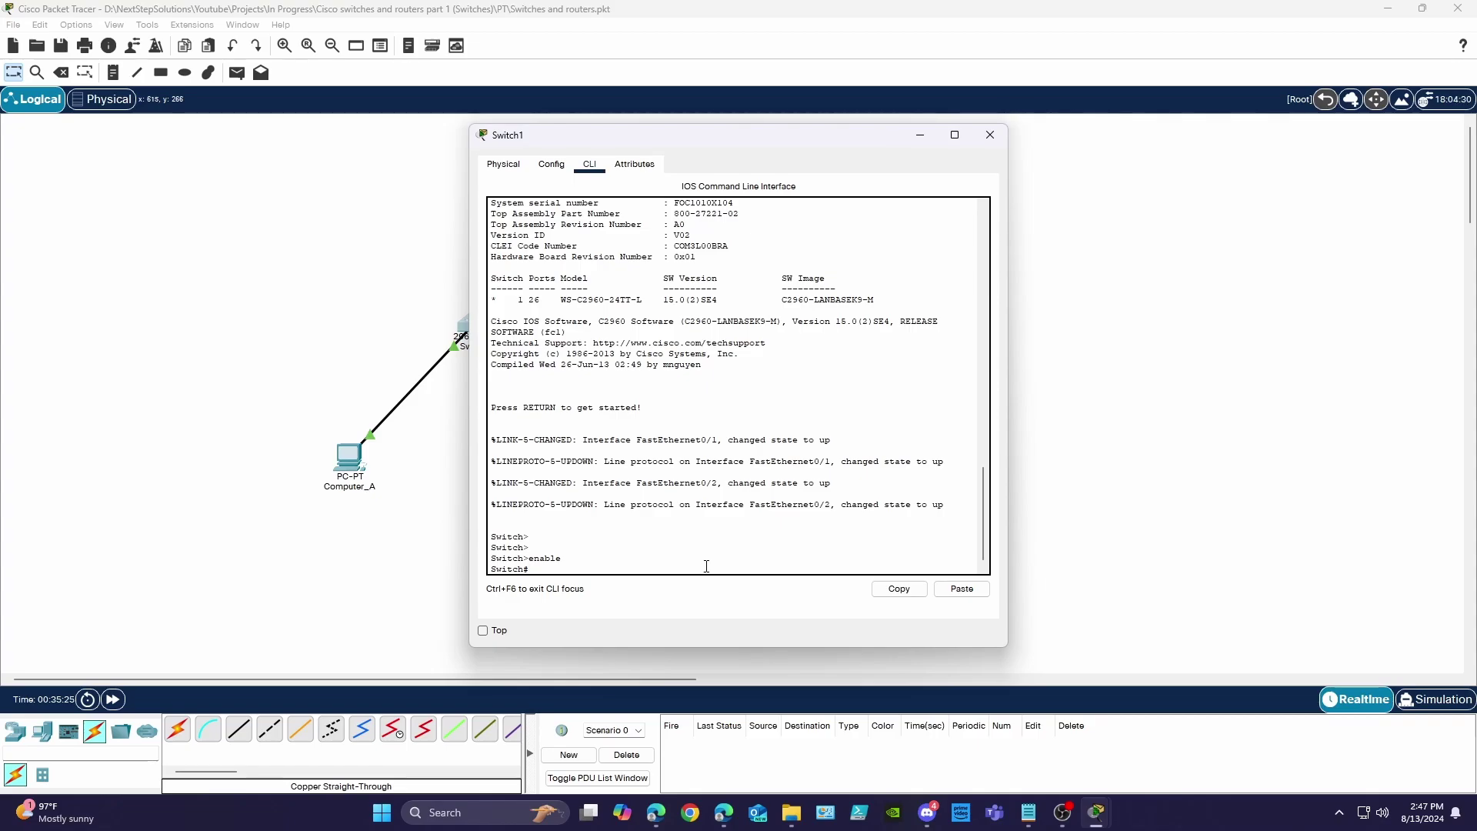
pyautogui.write('?')
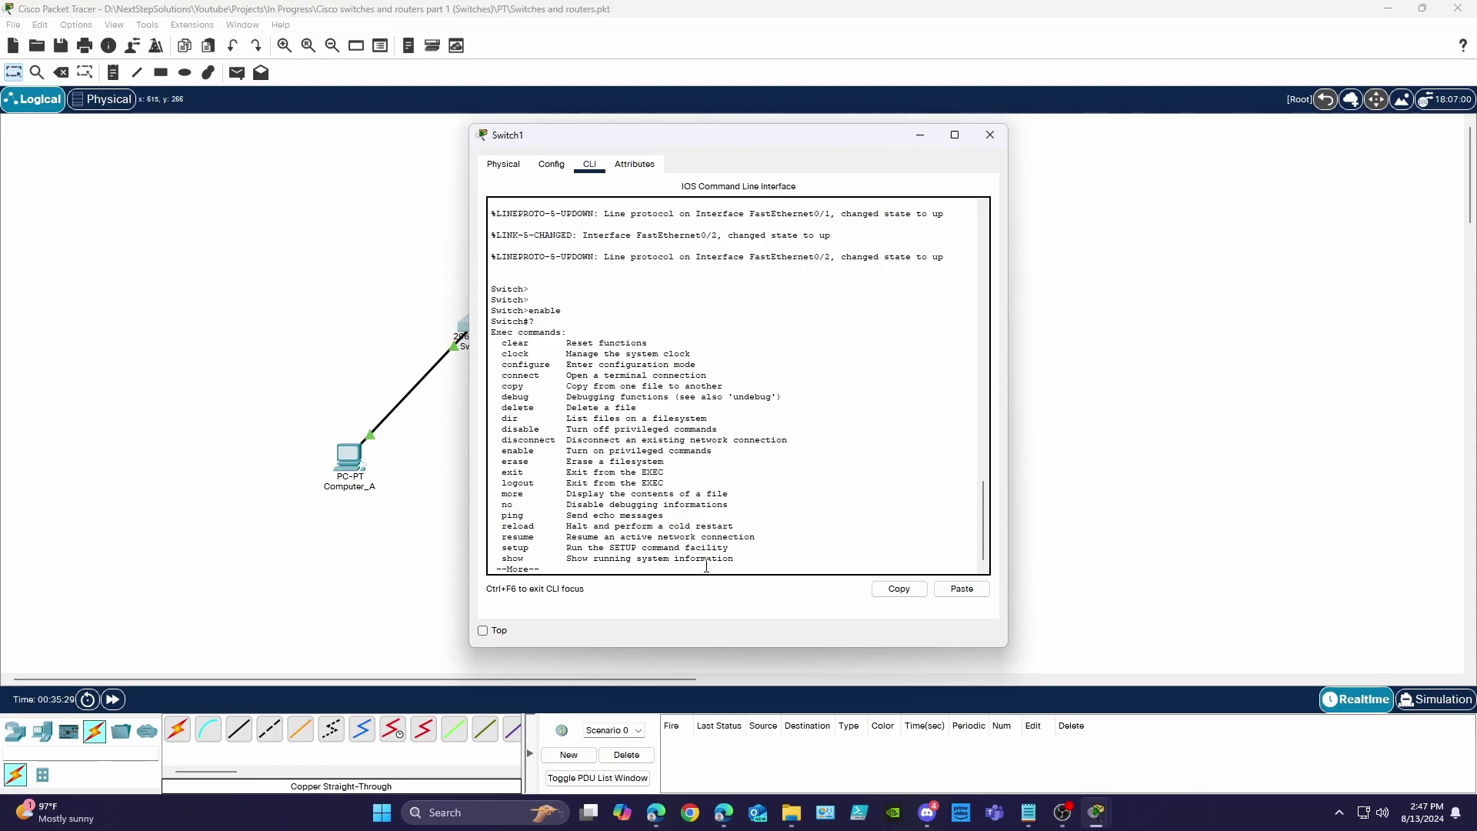
pyautogui.press('space')
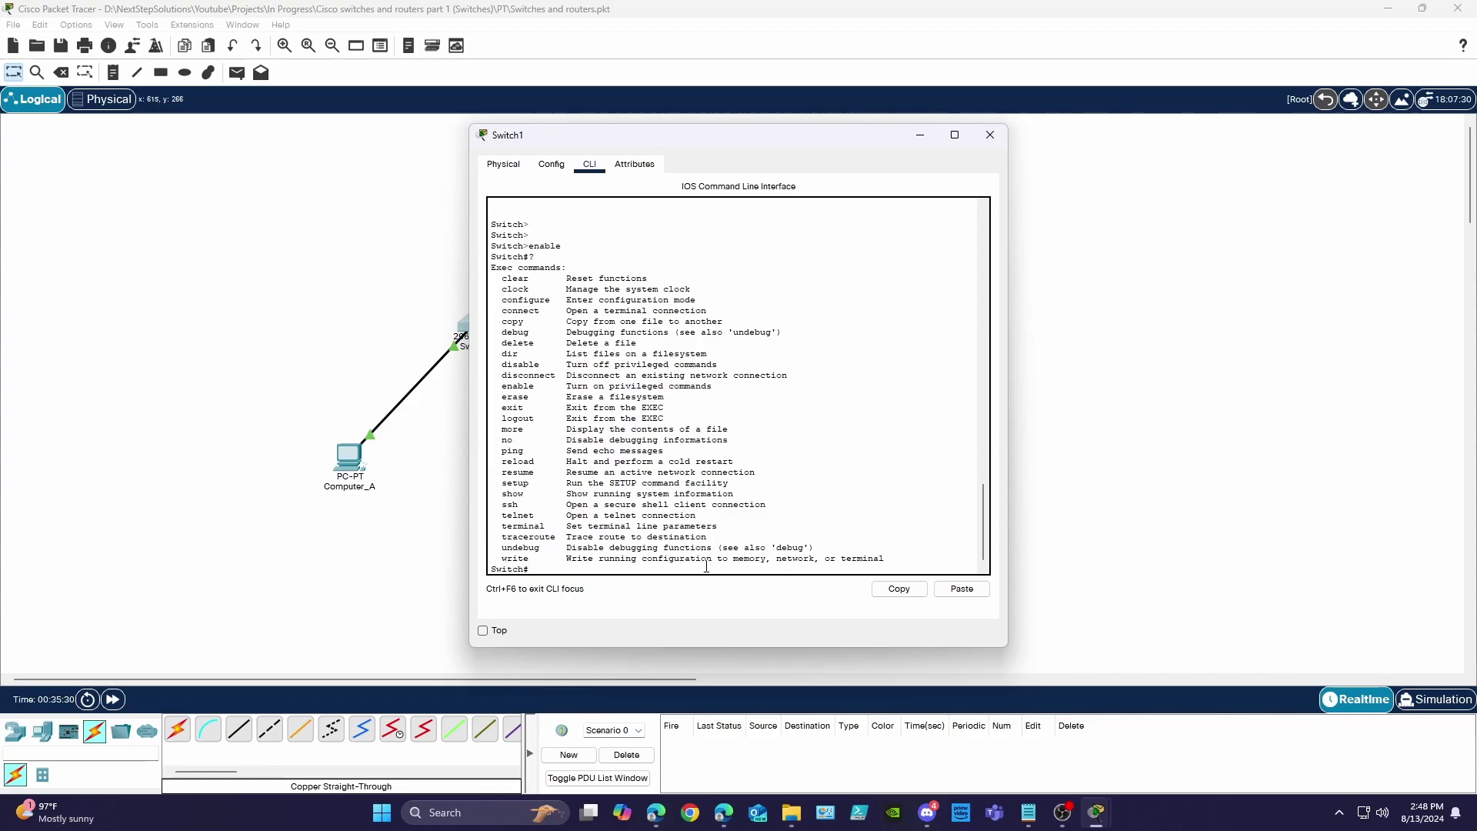
# - Run show run and page through the whole default running configuration
pyautogui.write('show run')
pyautogui.press('Return')
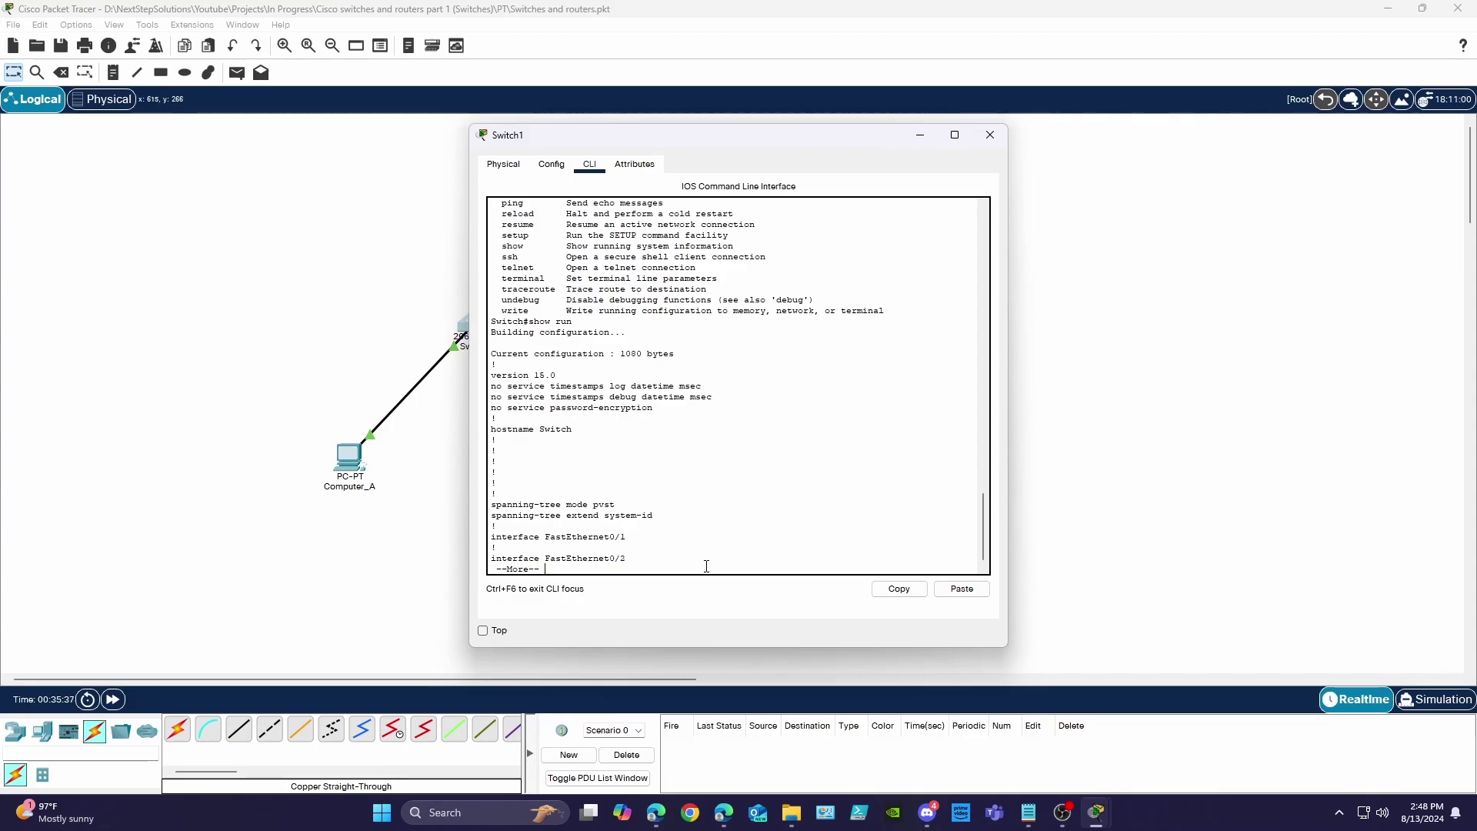
pyautogui.press('space')
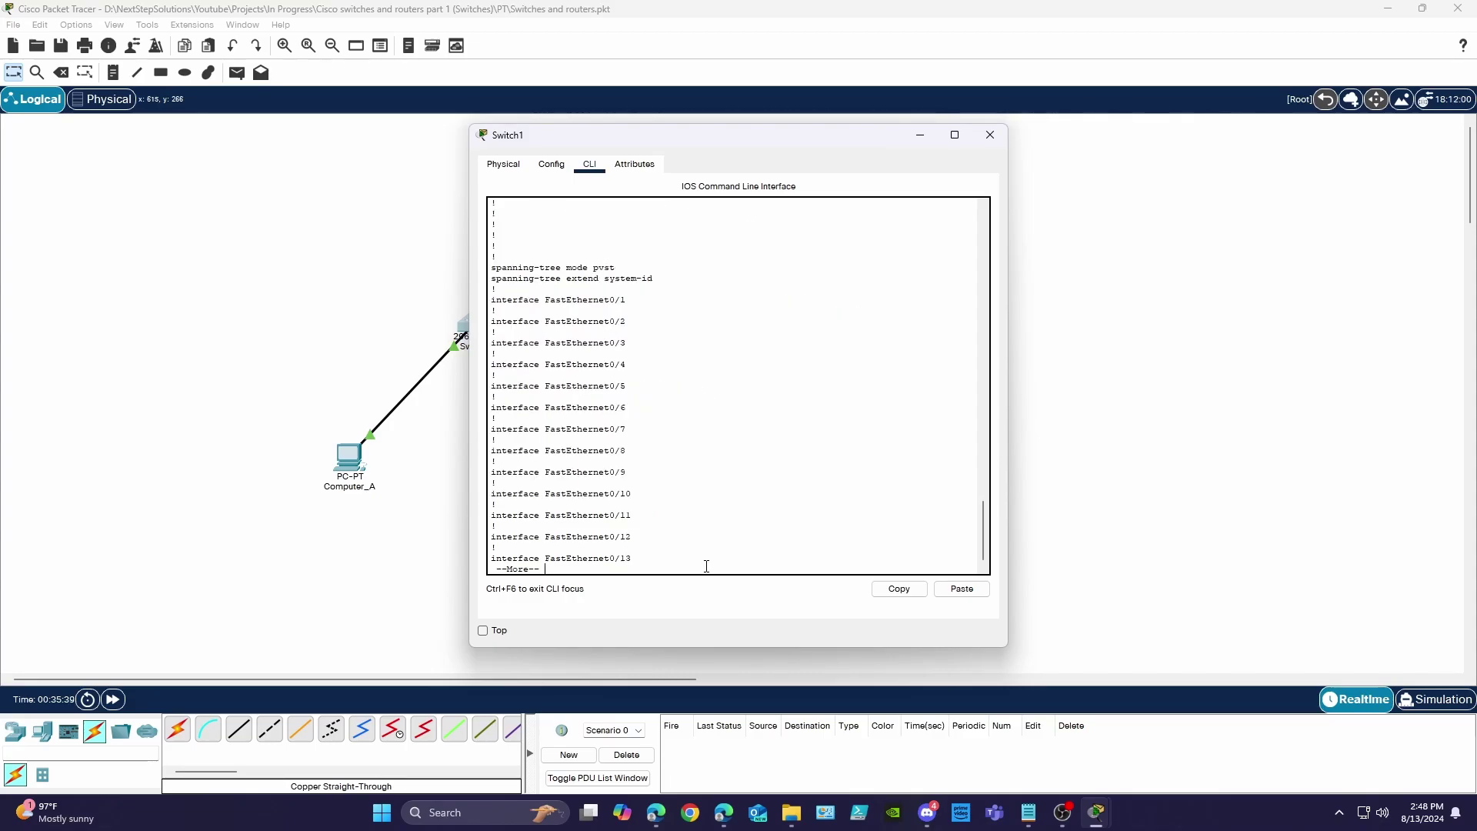
pyautogui.press('space')
pyautogui.press('space')
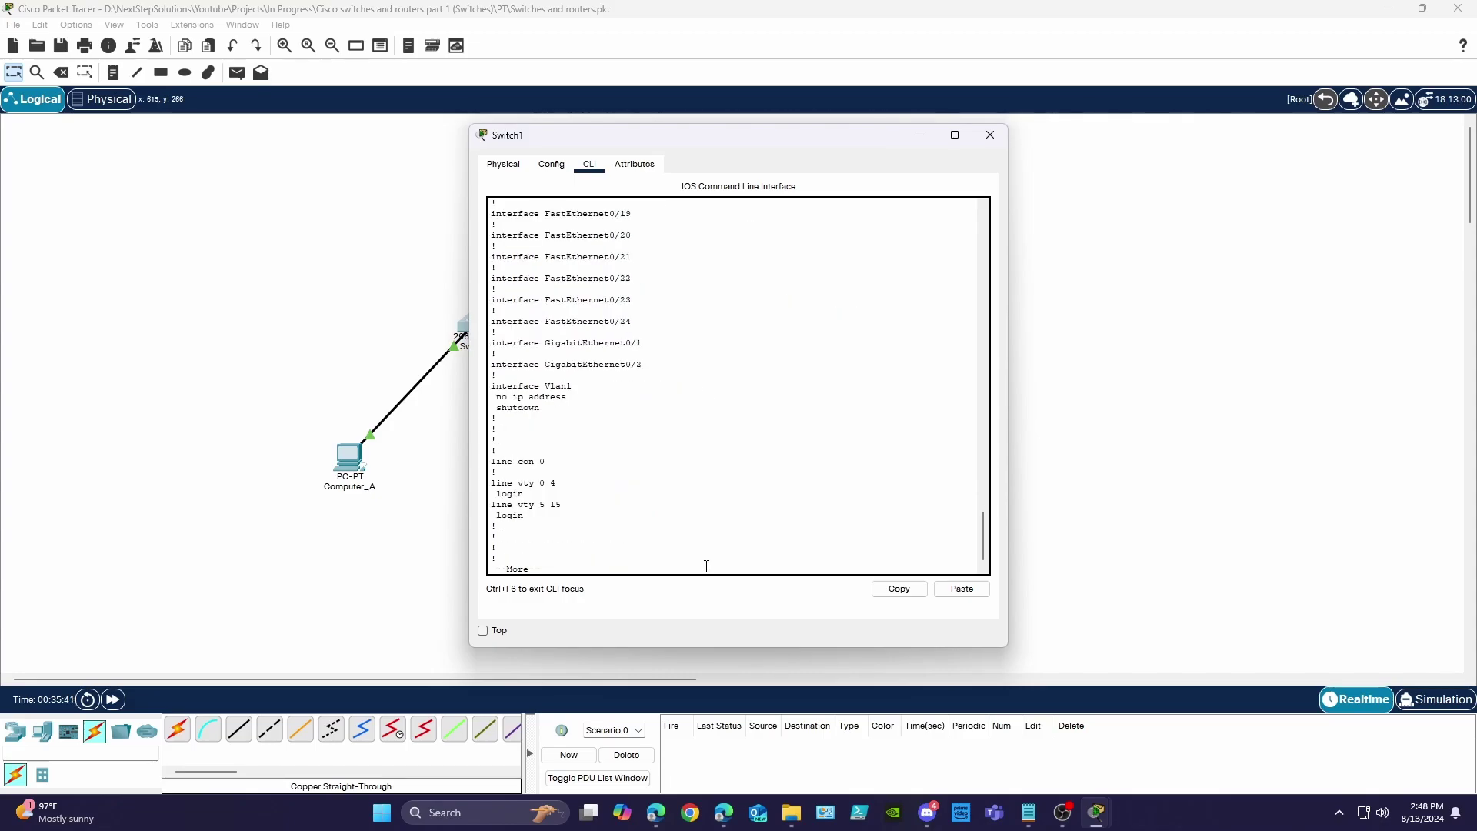
pyautogui.press('space')
pyautogui.press('Return')
pyautogui.press('Return')
pyautogui.press('Return')
pyautogui.press('Return')
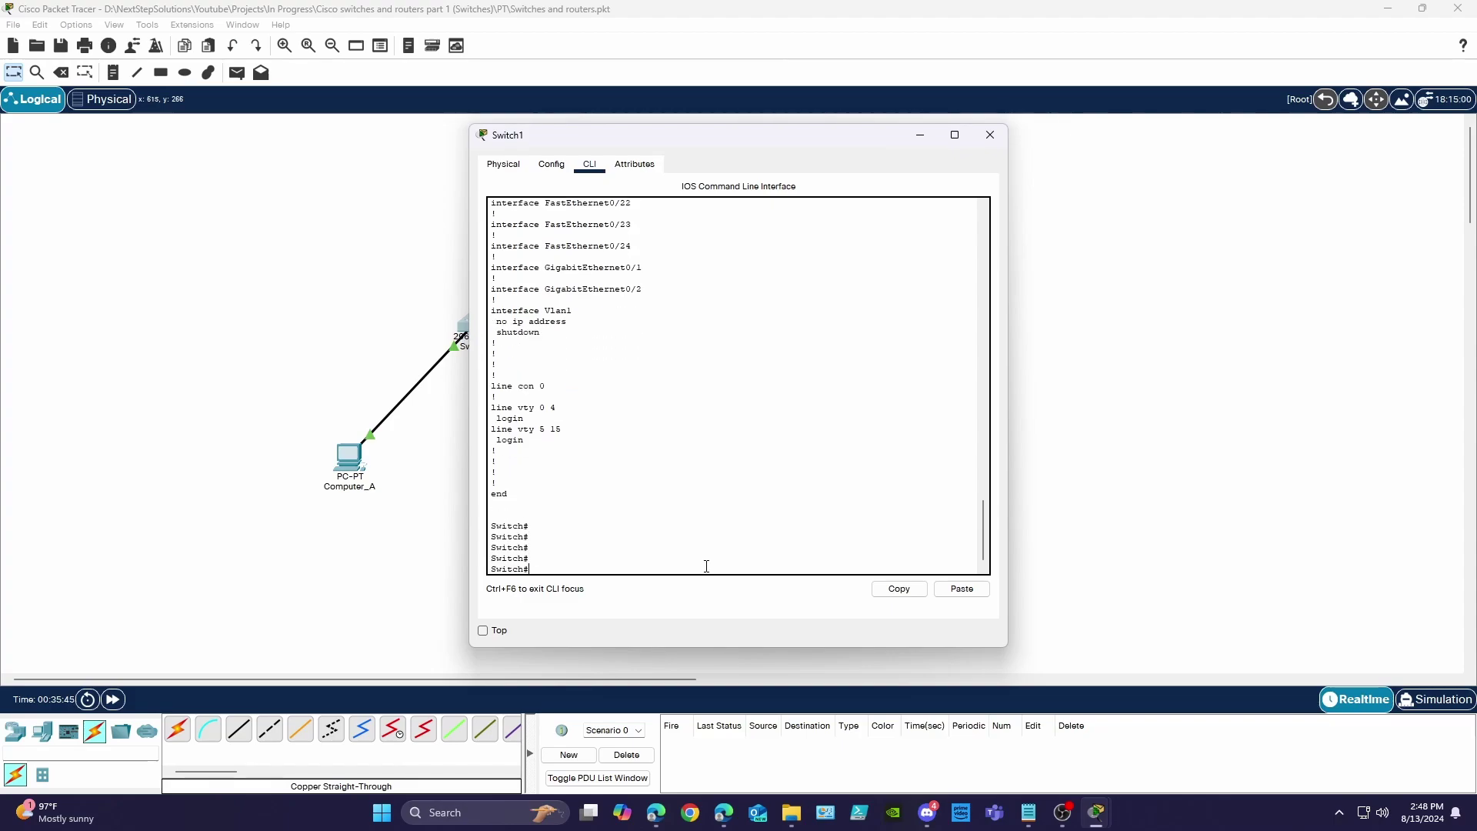
# - In global configuration, set hostname MainSwitch01, the enable password and the enable secret
pyautogui.write('config t')
pyautogui.press('Return')
pyautogui.write('hostname MainSwitch')
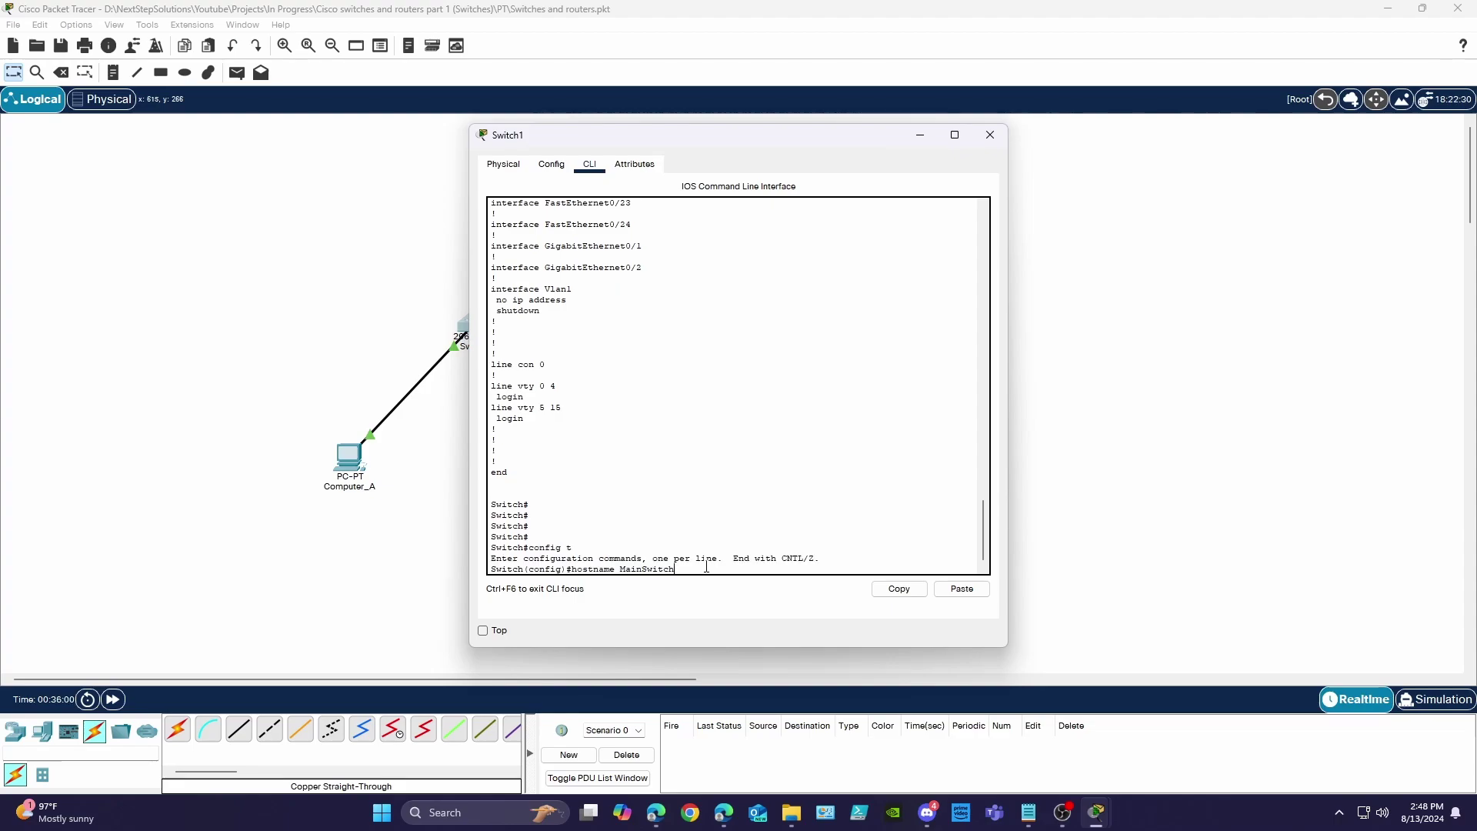
pyautogui.write('01')
pyautogui.press('Return')
pyautogui.write('enable password cisco')
pyautogui.press('Return')
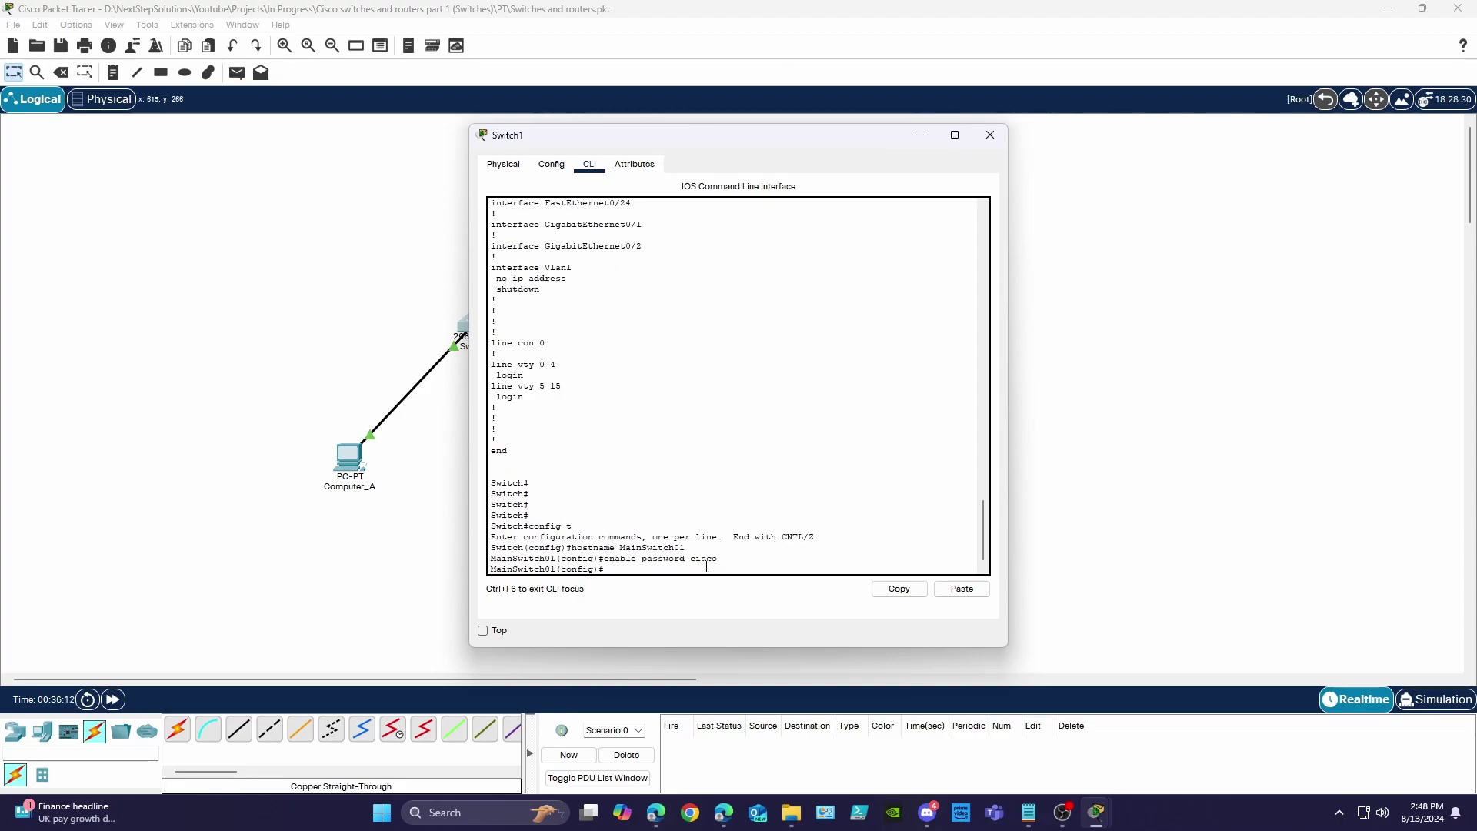
pyautogui.write('enable secret')
pyautogui.press('Return')
# - Add a MOTD banner warning that unauthorized access is strictly prohibited
pyautogui.press('Return')
pyautogui.press('Return')
pyautogui.press('Return')
pyautogui.write('banner')
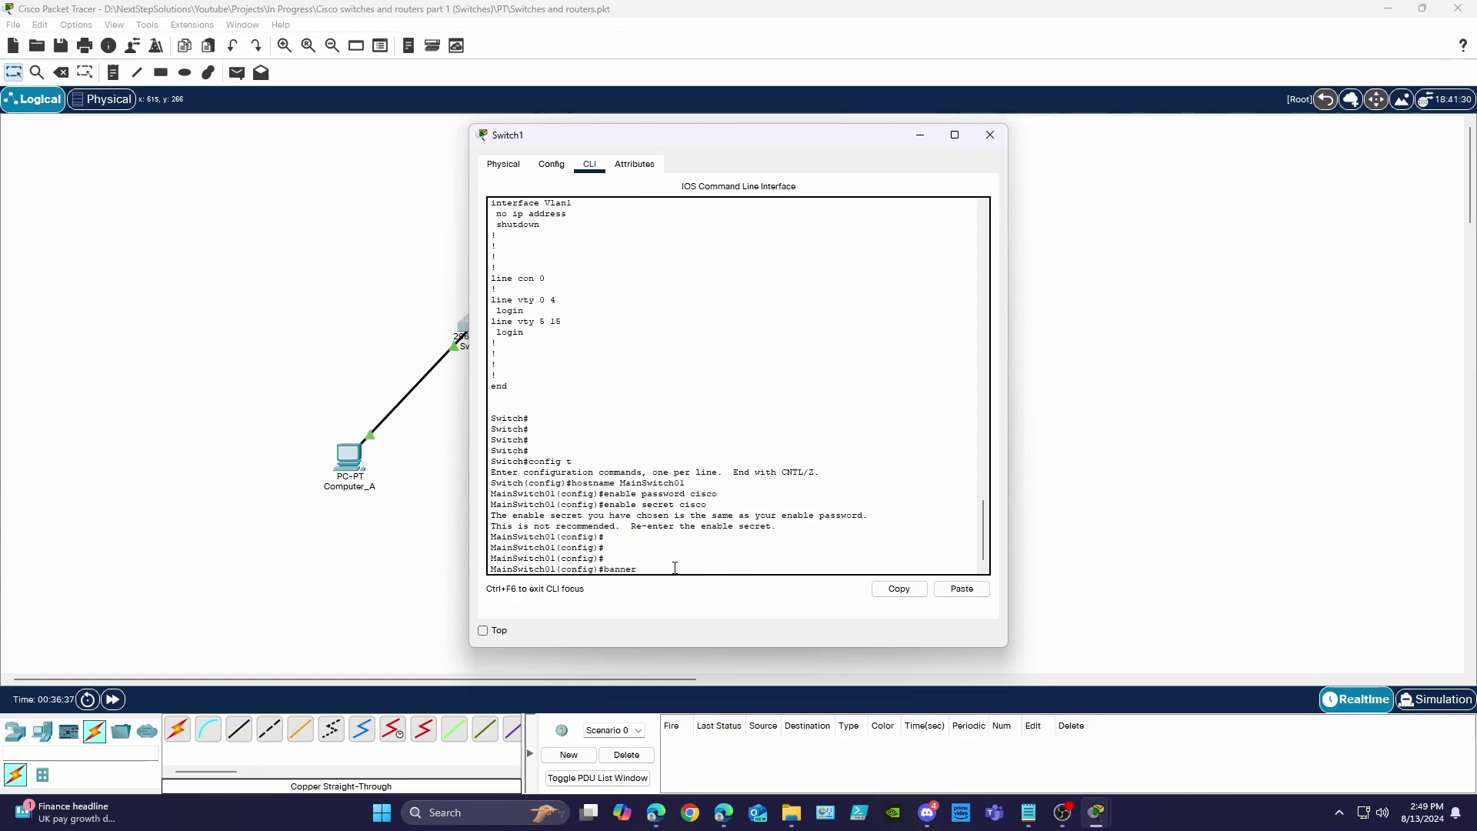
pyautogui.write(' motd ^')
pyautogui.press('Return')
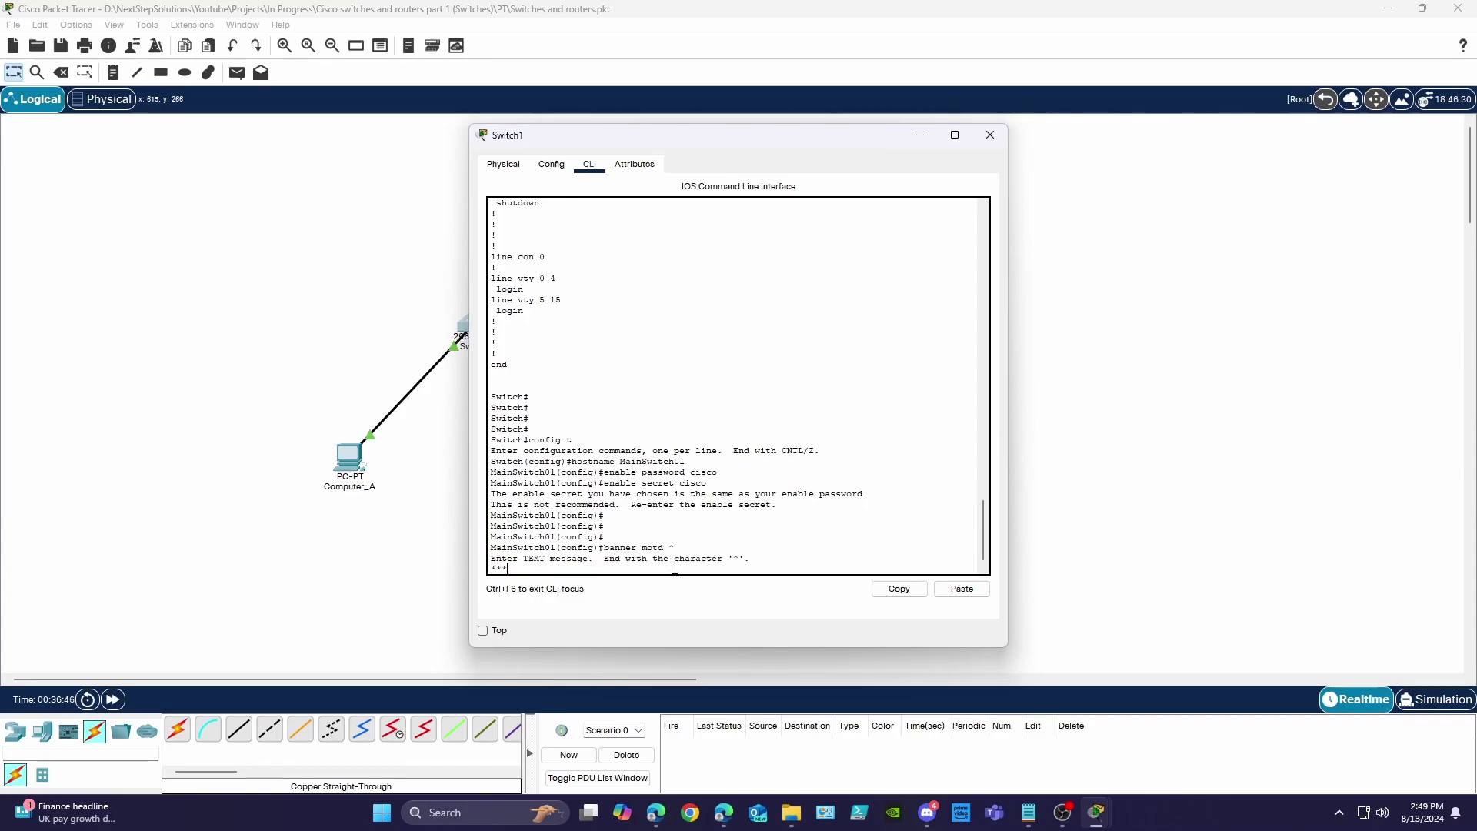
pyautogui.write('athorized Access is Strictly Prohibited!! ***')
pyautogui.press('Return')
pyautogui.write('^')
pyautogui.press('Return')
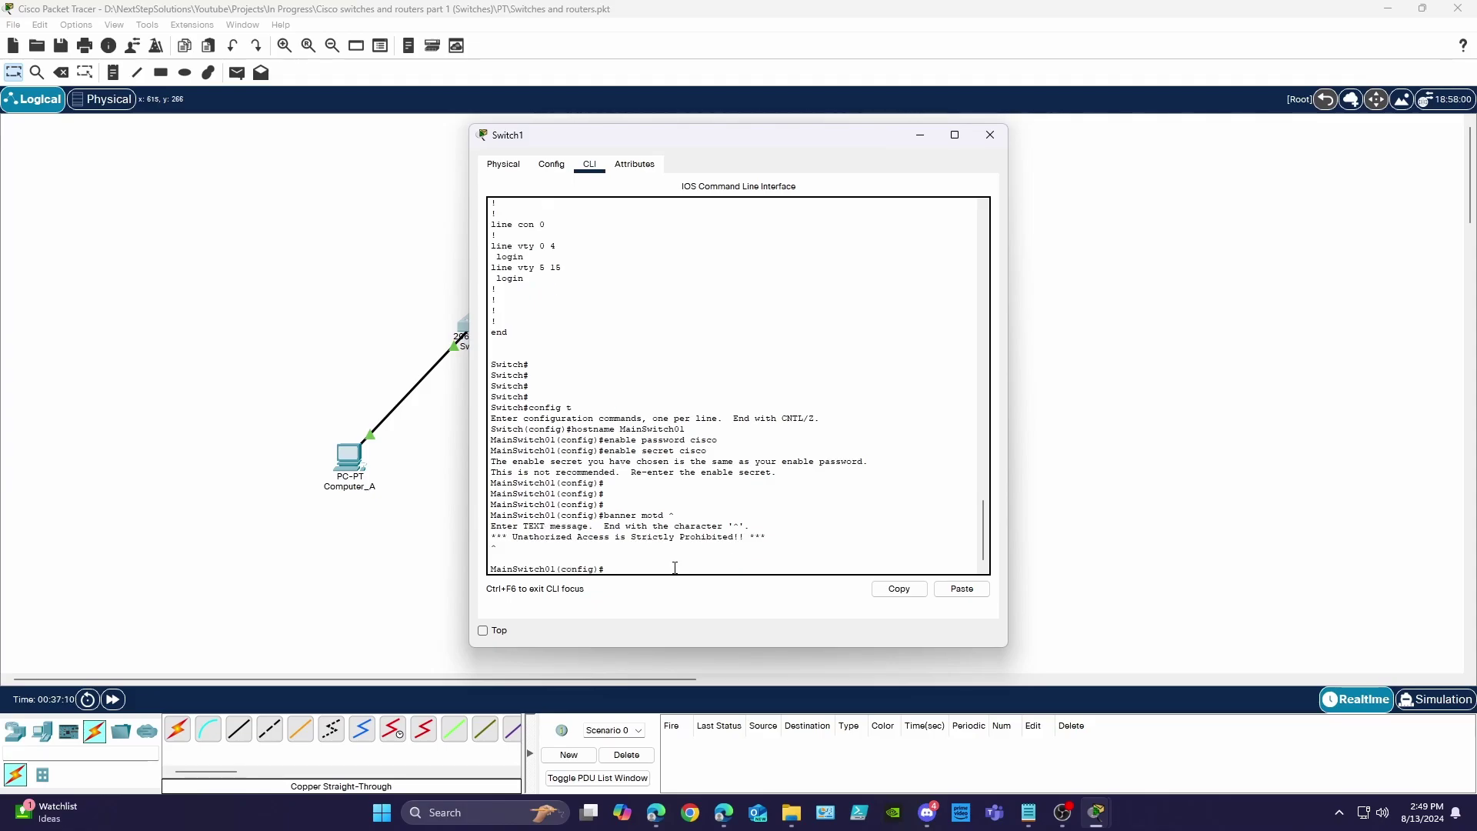
# - Verify the enable secret and password lines with do show run
pyautogui.write('do show run')
pyautogui.press('Return')
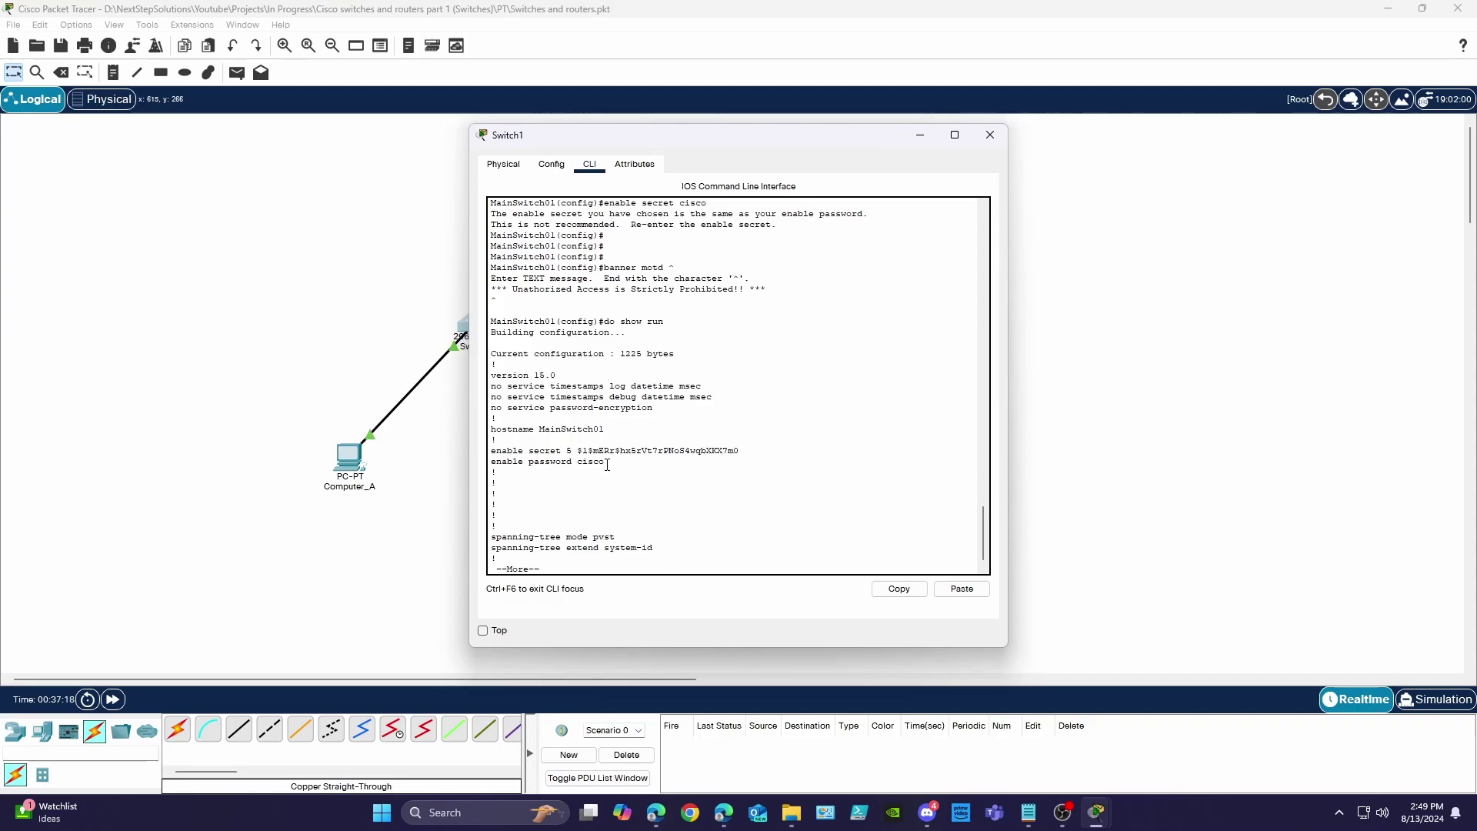
pyautogui.moveTo(607, 464); pyautogui.dragTo(485, 451)
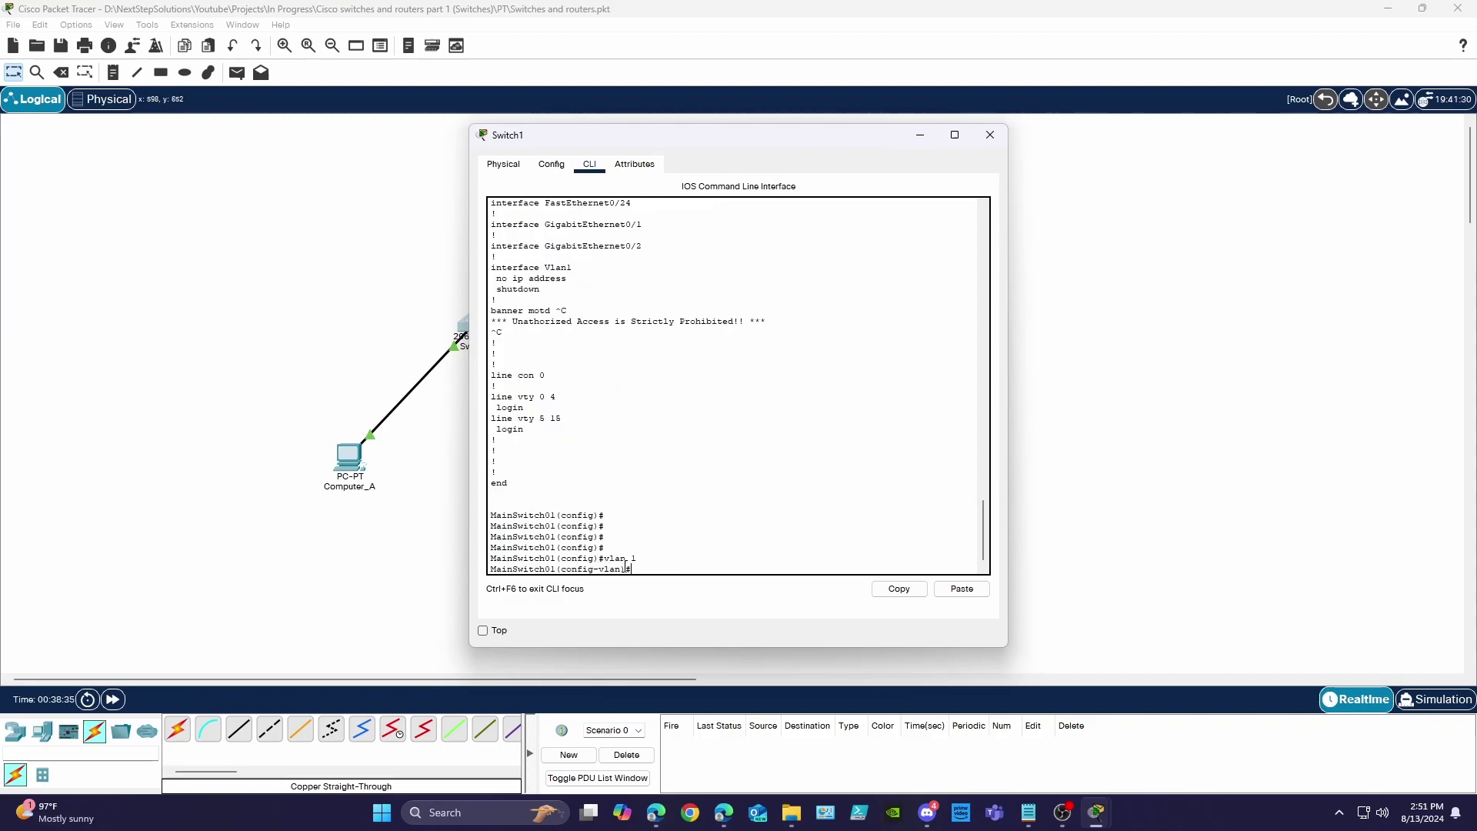
# - Leave VLAN mode and give interface Vlan1 address 192.168.0.253 255.255.255.0
pyautogui.write('no')
pyautogui.press('BackSpace')
pyautogui.write('xit')
pyautogui.press('Return')
pyautogui.write('ip vlan')
pyautogui.press('BackSpace')
pyautogui.press('BackSpace')
pyautogui.press('BackSpace')
pyautogui.press('BackSpace')
pyautogui.press('BackSpace')
pyautogui.press('BackSpace')
pyautogui.write('nSwitch01(config)#int')
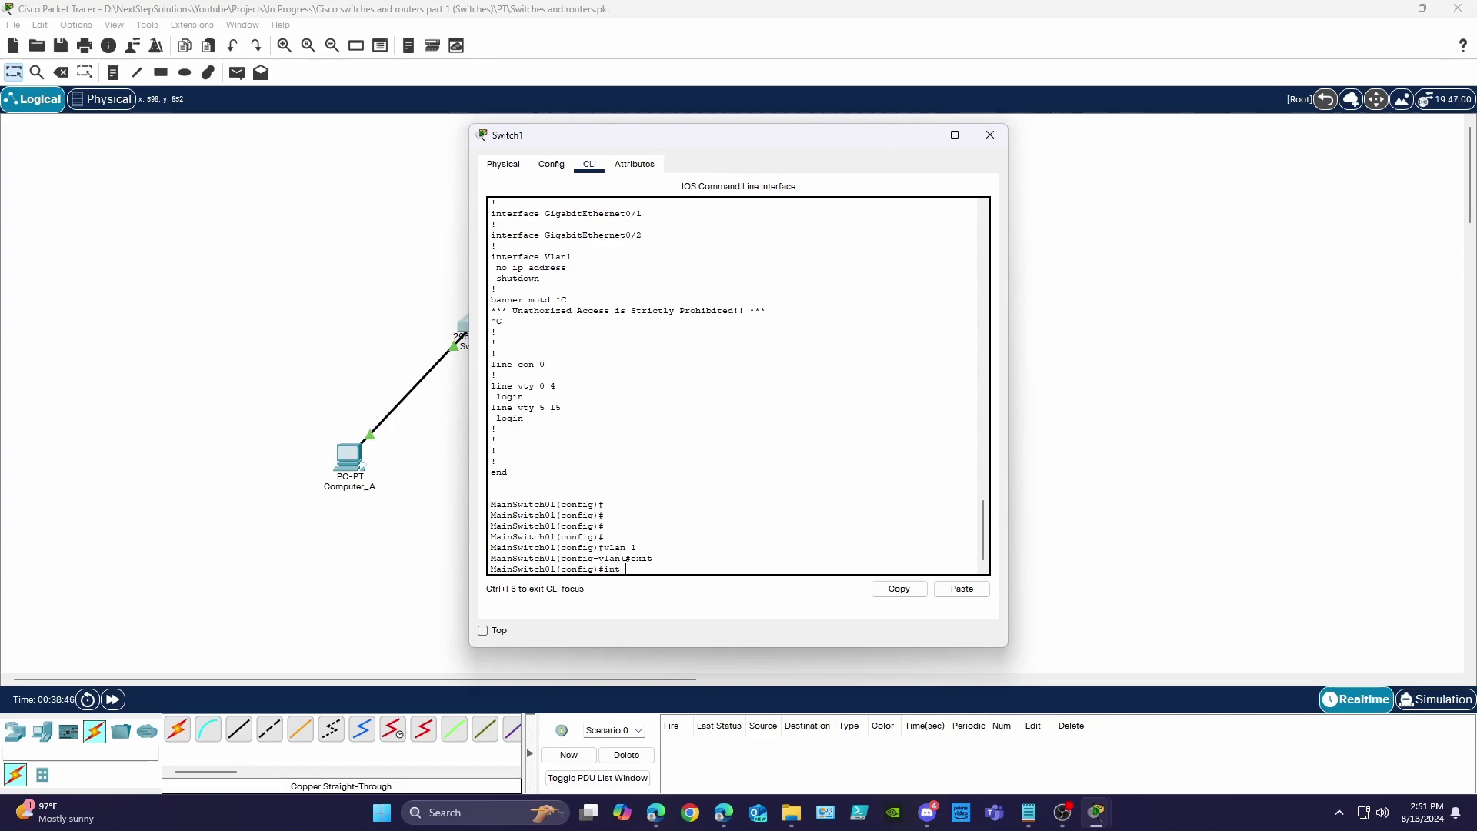
pyautogui.write(' vlan1')
pyautogui.press('Return')
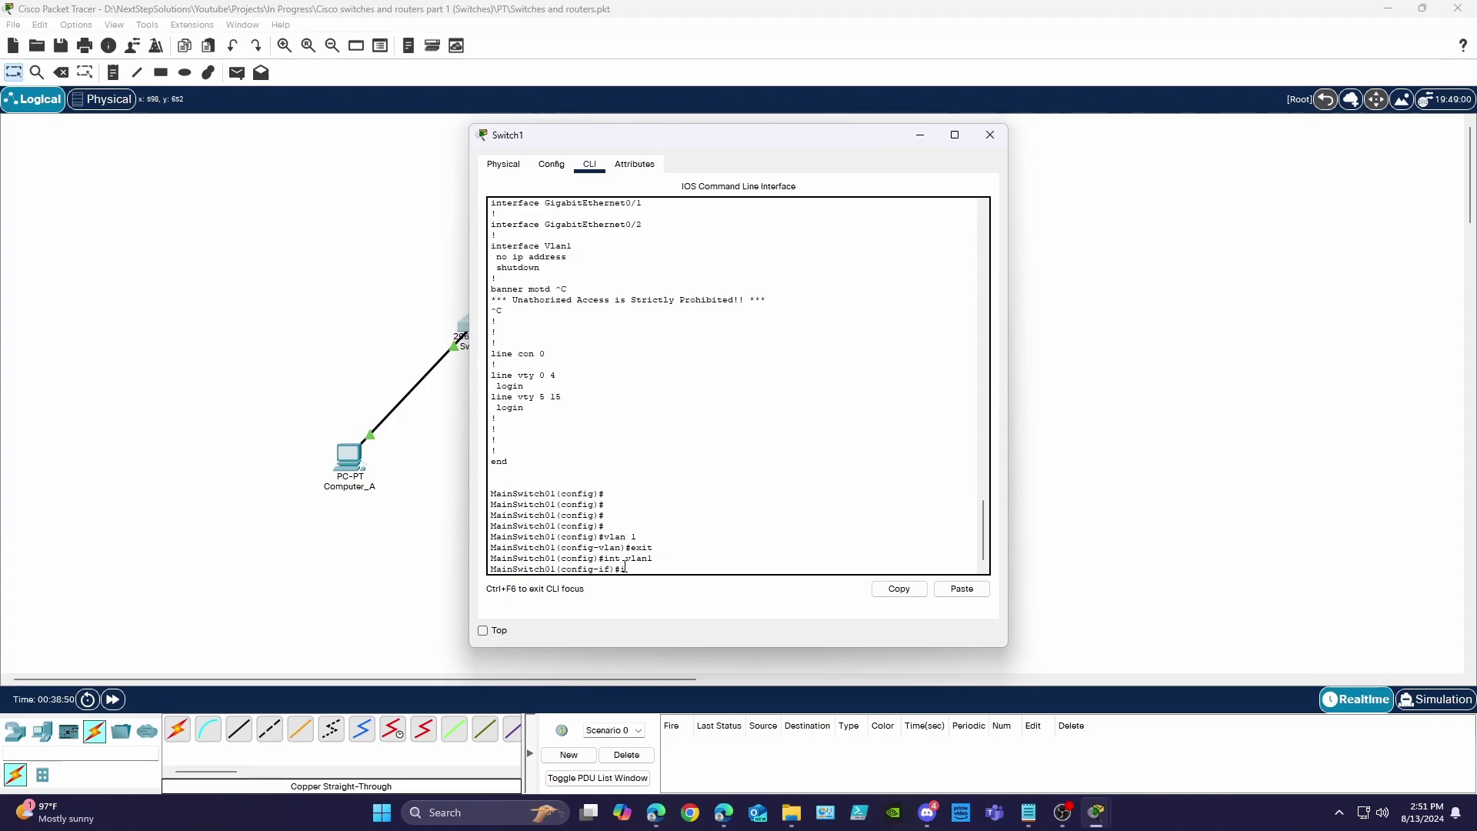
pyautogui.write('ip address 192.168.0.253 255.255.255.0')
pyautogui.press('Return')
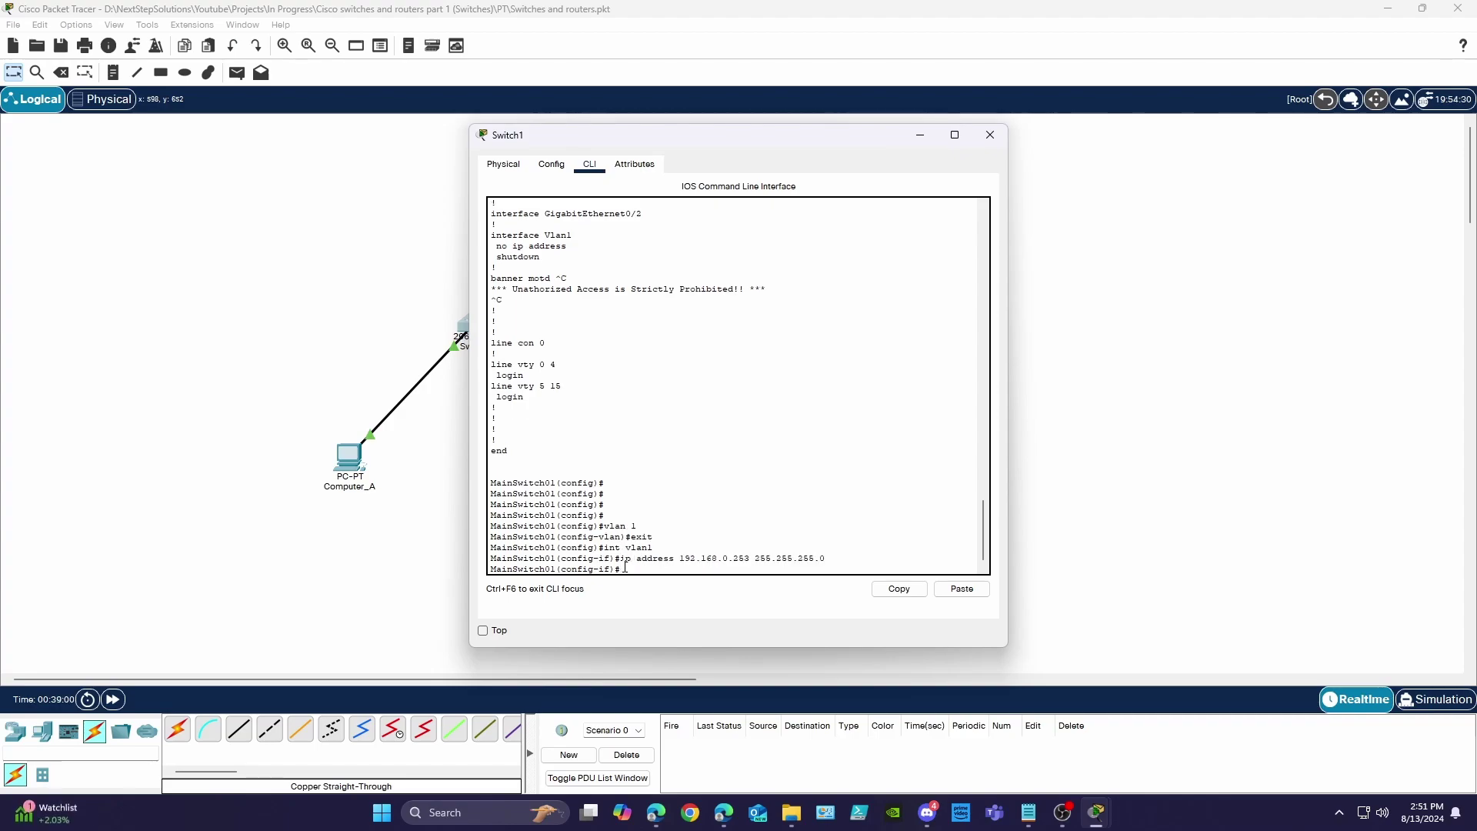
# - Give Vlan1 the description Data, bring it up with no shut, and exit
pyautogui.write('namedesc')
pyautogui.press('Tab')
pyautogui.write('Data')
pyautogui.press('Return')
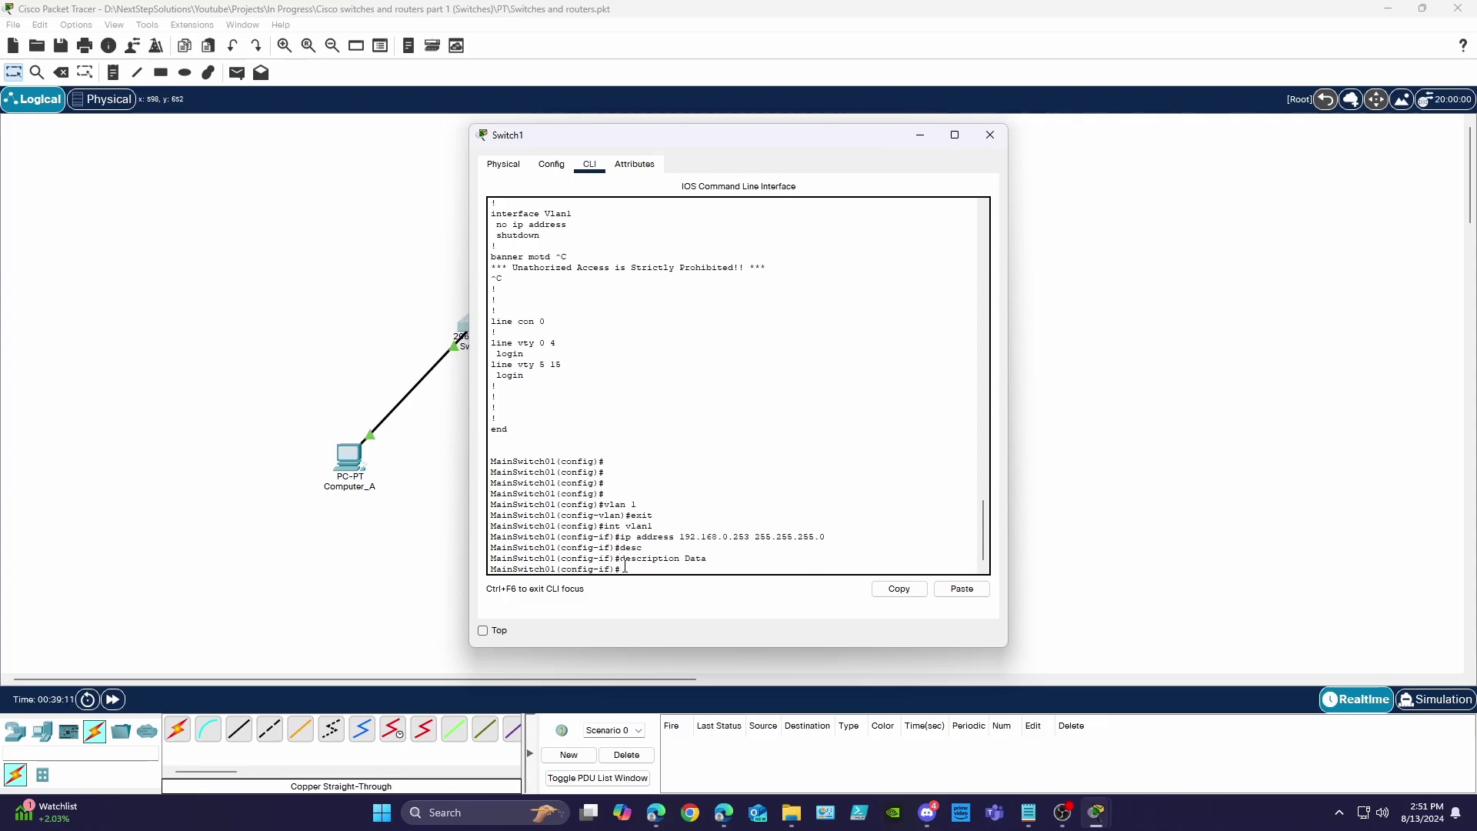
pyautogui.write('no shut')
pyautogui.press('Return')
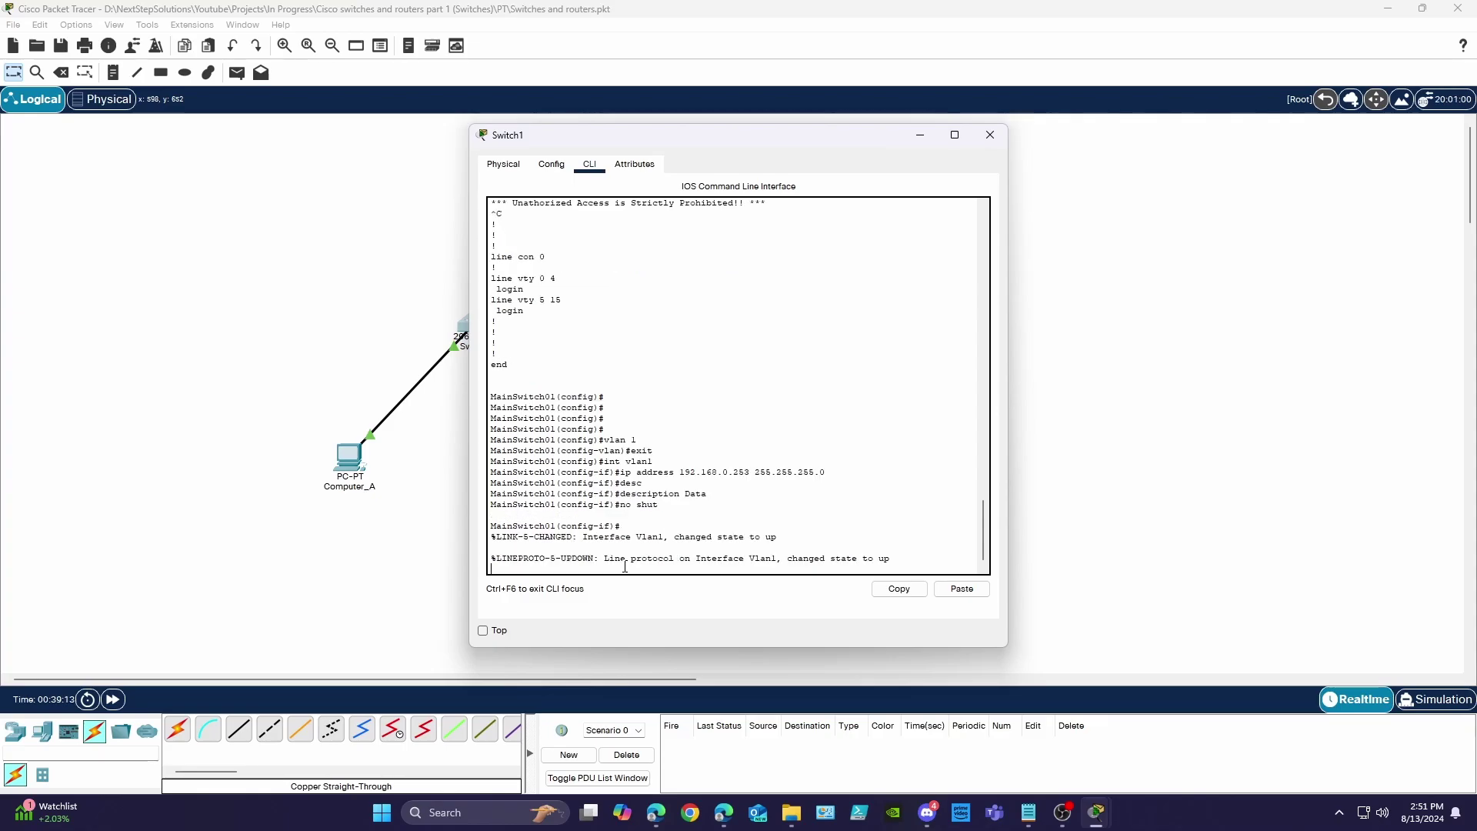
pyautogui.press('Return')
pyautogui.press('Return')
pyautogui.press('Return')
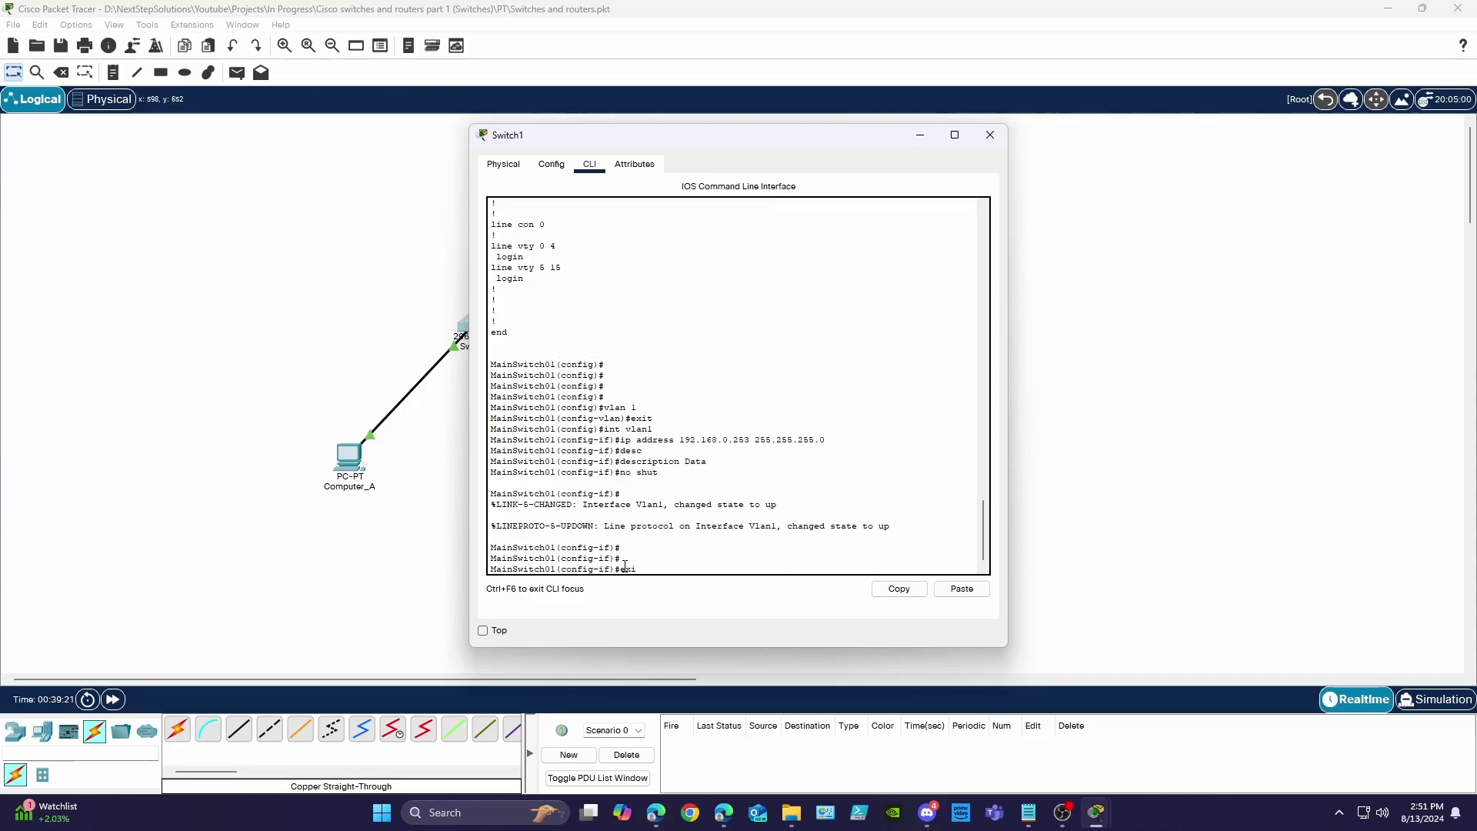
pyautogui.write('exit')
pyautogui.press('Return')
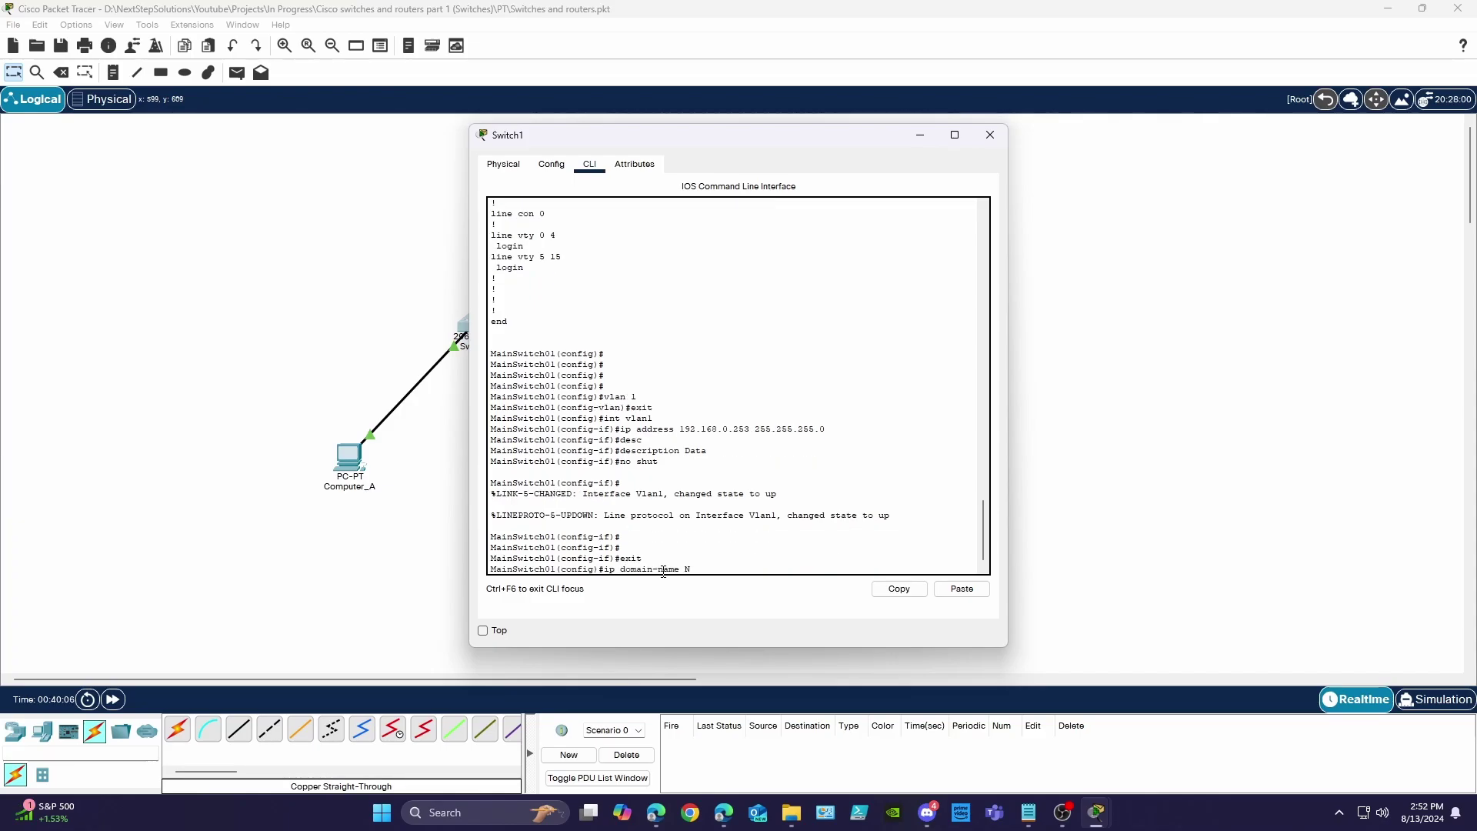
# - Set domain name NextStep.com, generate 512-bit RSA keys, then regenerate them at 768 bits
pyautogui.write('extStep.com')
pyautogui.press('Return')
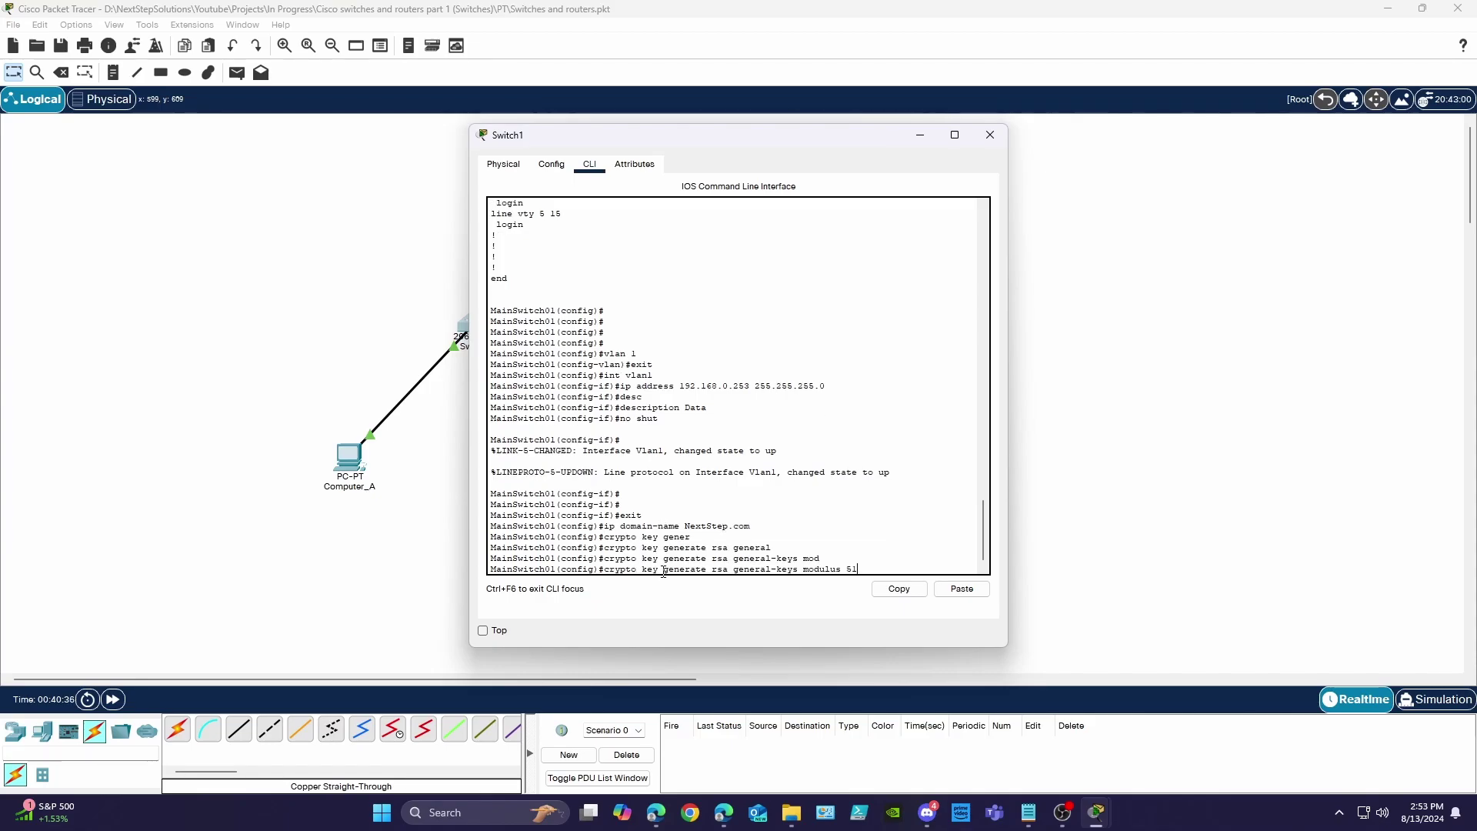
pyautogui.press('Return')
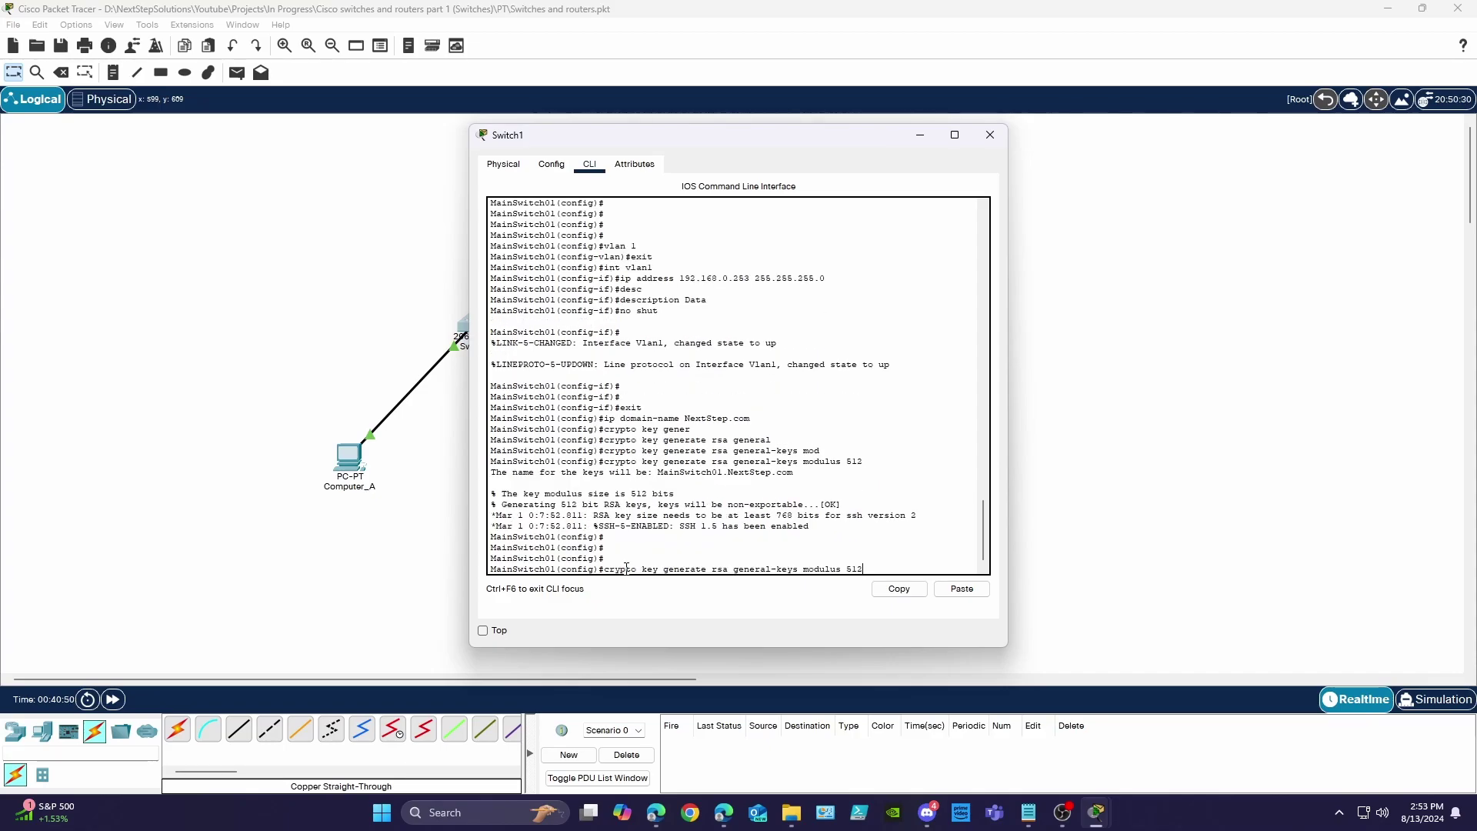
pyautogui.press('BackSpace')
pyautogui.press('BackSpace')
pyautogui.write('768')
pyautogui.press('Return')
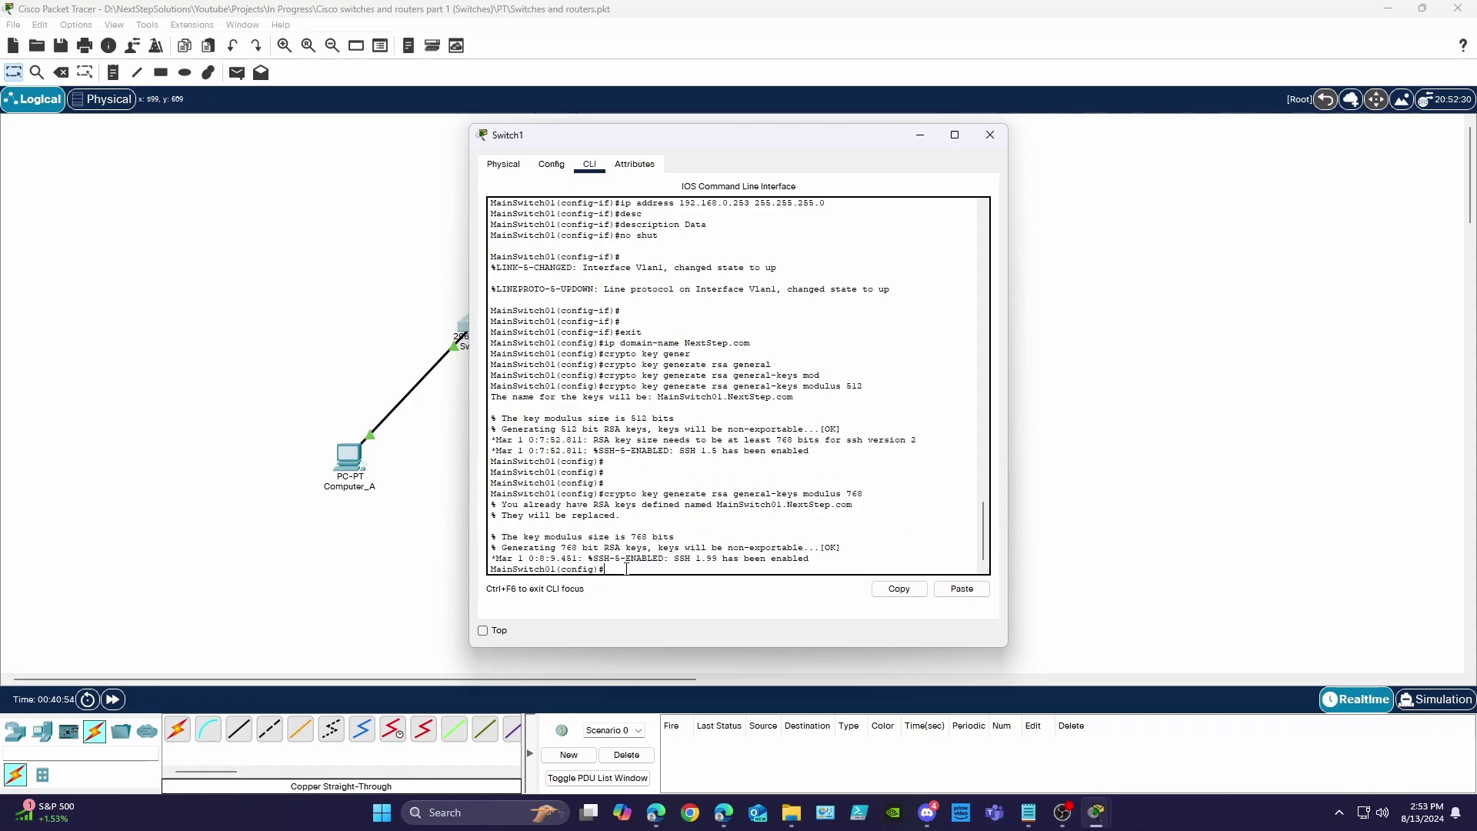
pyautogui.press('Return')
pyautogui.press('Return')
pyautogui.press('Return')
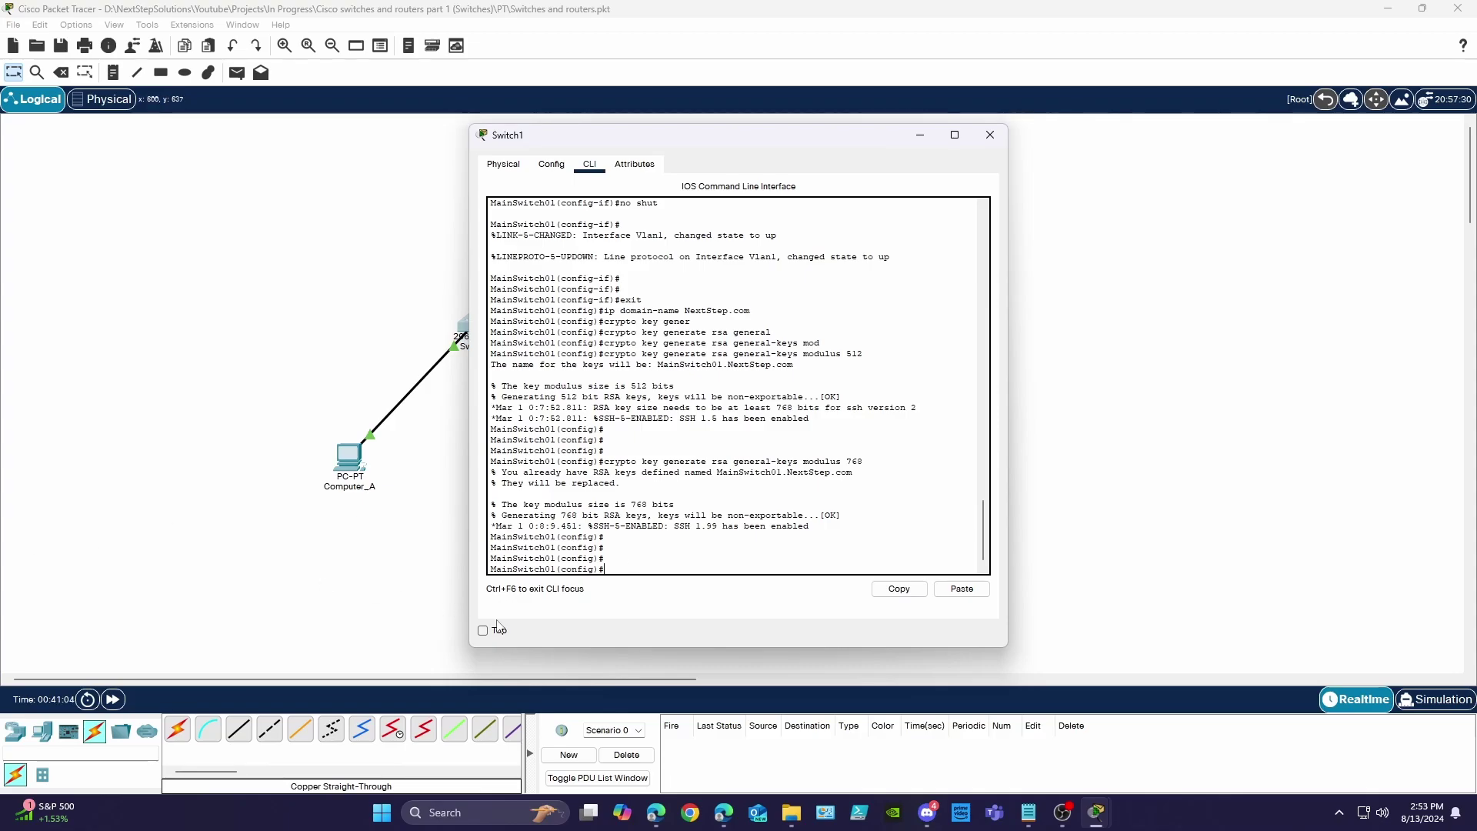
# - Create local user admin with privilege 15 and a password
pyautogui.write('username admin privile')
pyautogui.press('Tab')
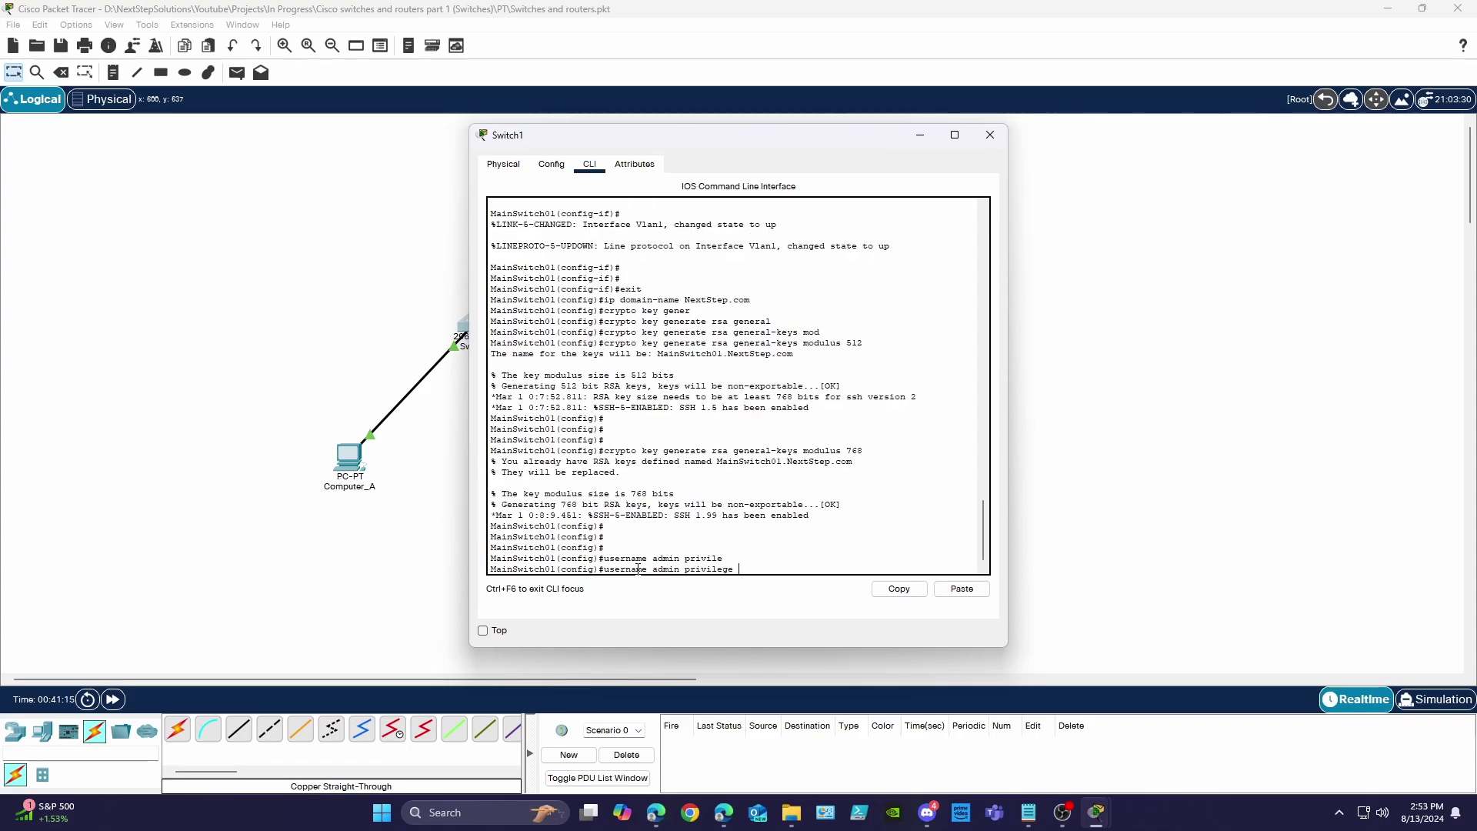
pyautogui.write('15 password cisco')
pyautogui.press('Return')
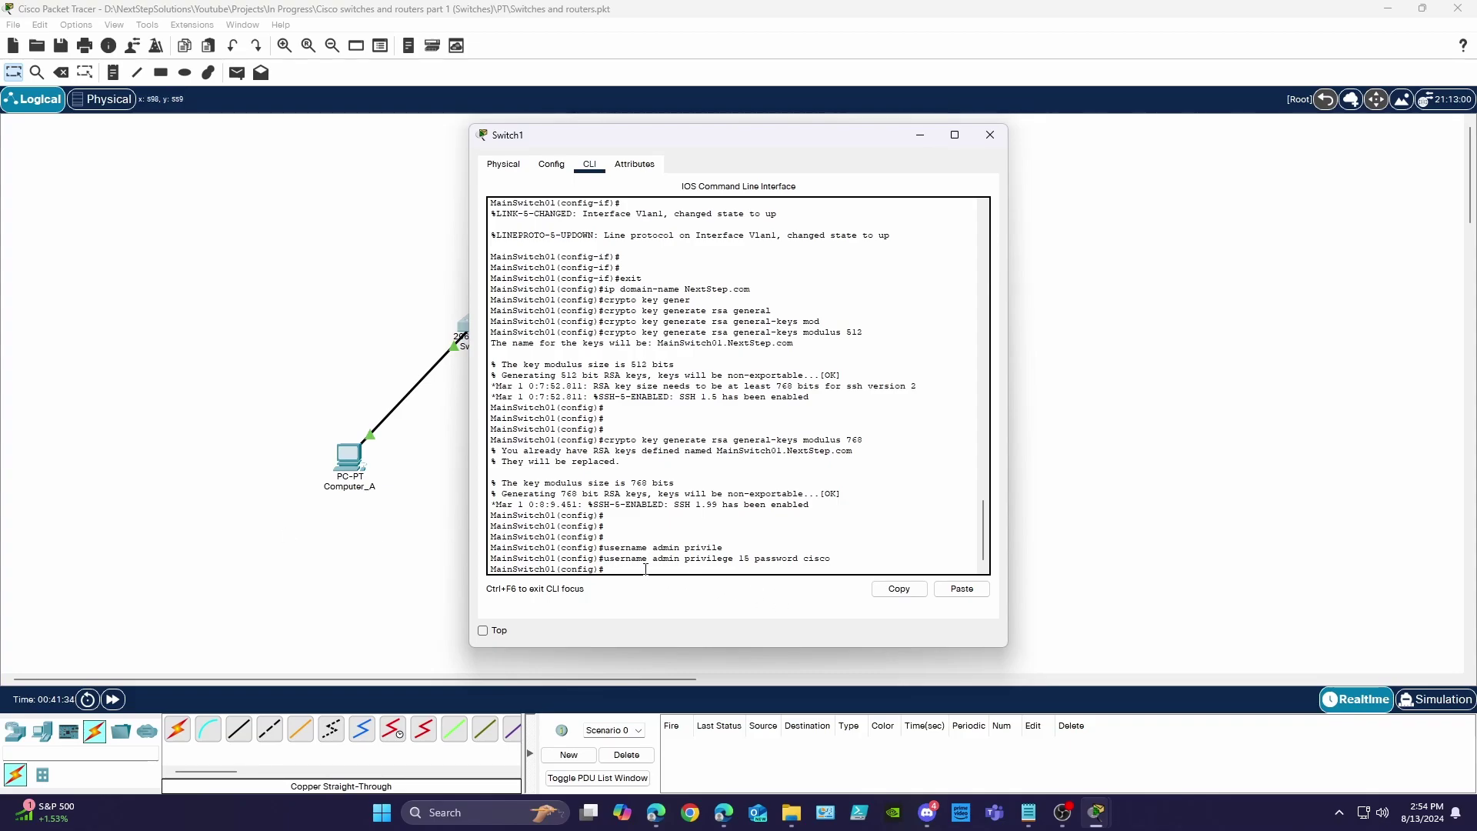
# - Limit VTY lines 0–15 to SSH transport with local login
pyautogui.write('lin vty 0 15')
pyautogui.press('Return')
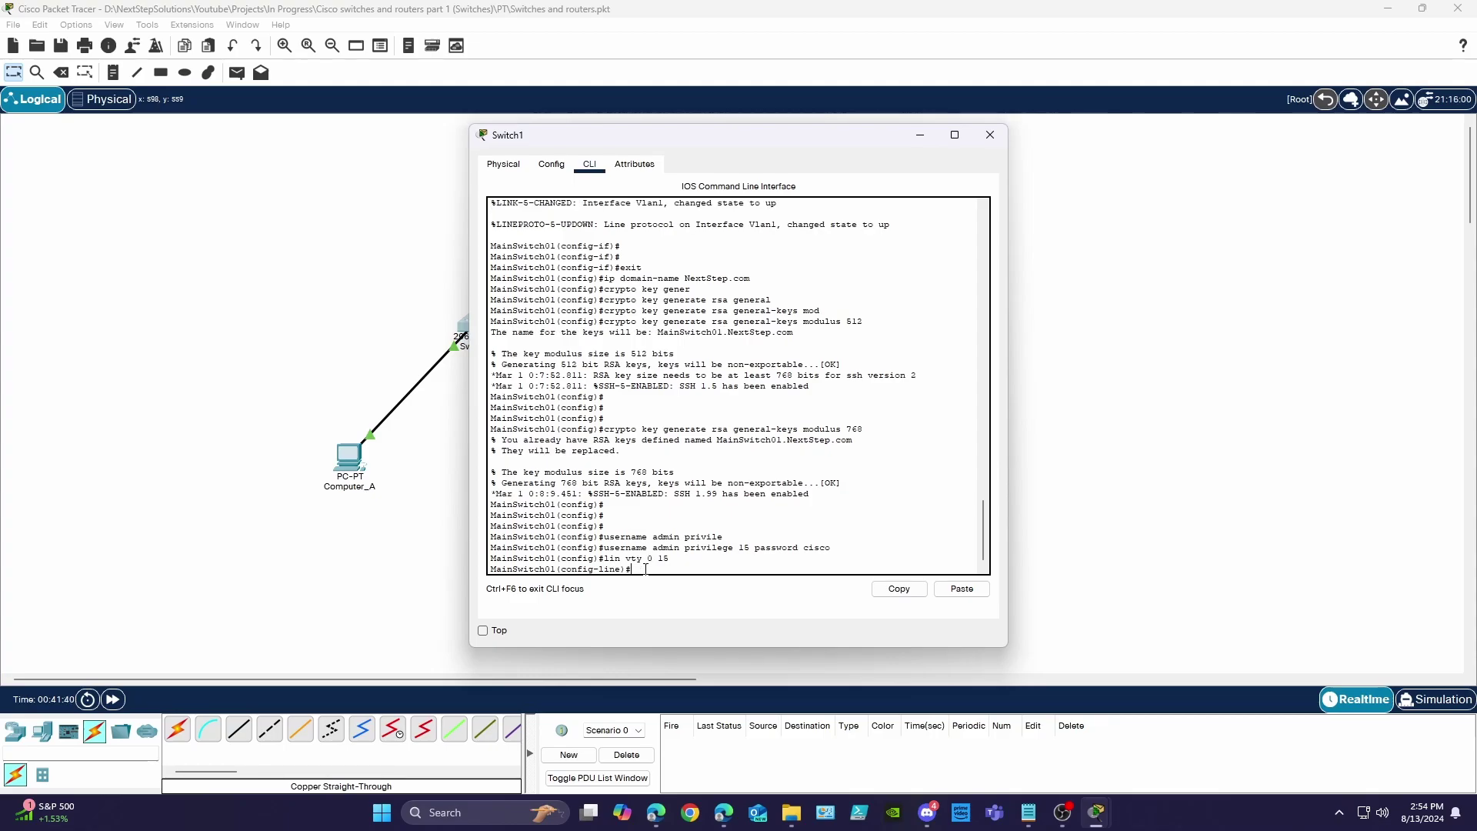
pyautogui.write('tra')
pyautogui.press('Tab')
pyautogui.write('input ssh')
pyautogui.press('Return')
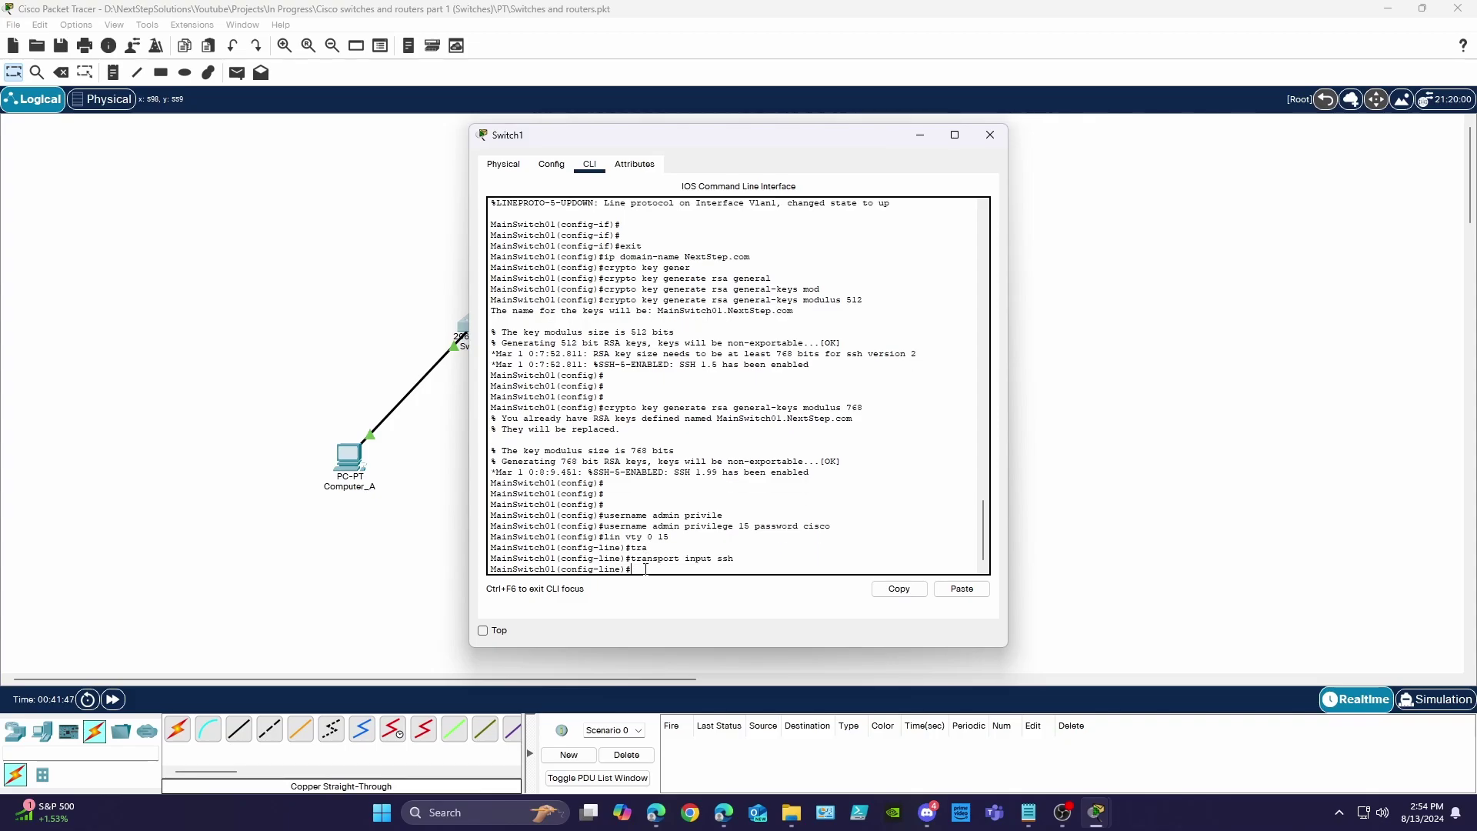
pyautogui.write('login local')
pyautogui.press('Return')
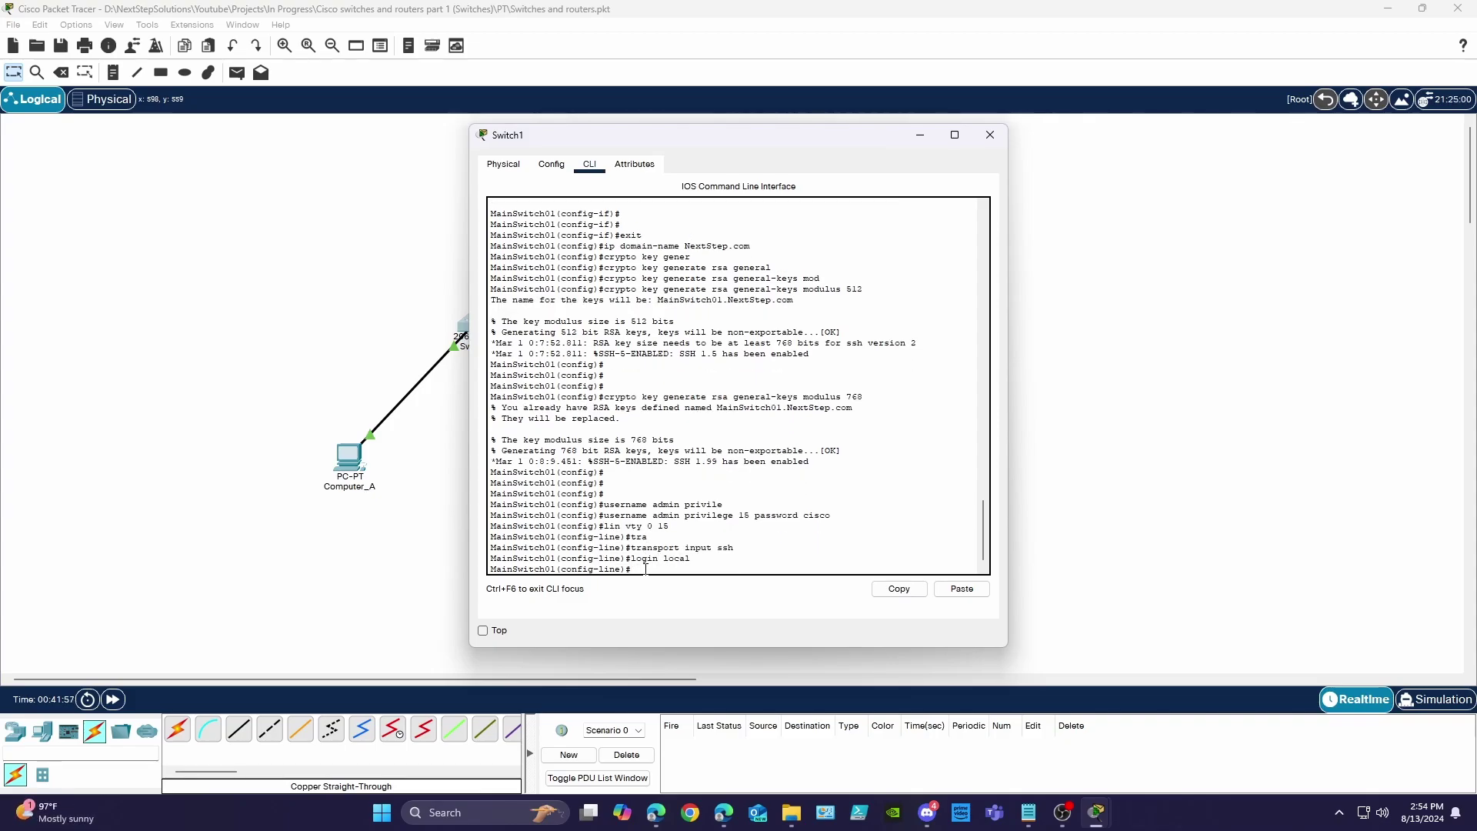
# - Set the SSH server to version 2
pyautogui.write('ip ssh version 2')
pyautogui.press('Return')
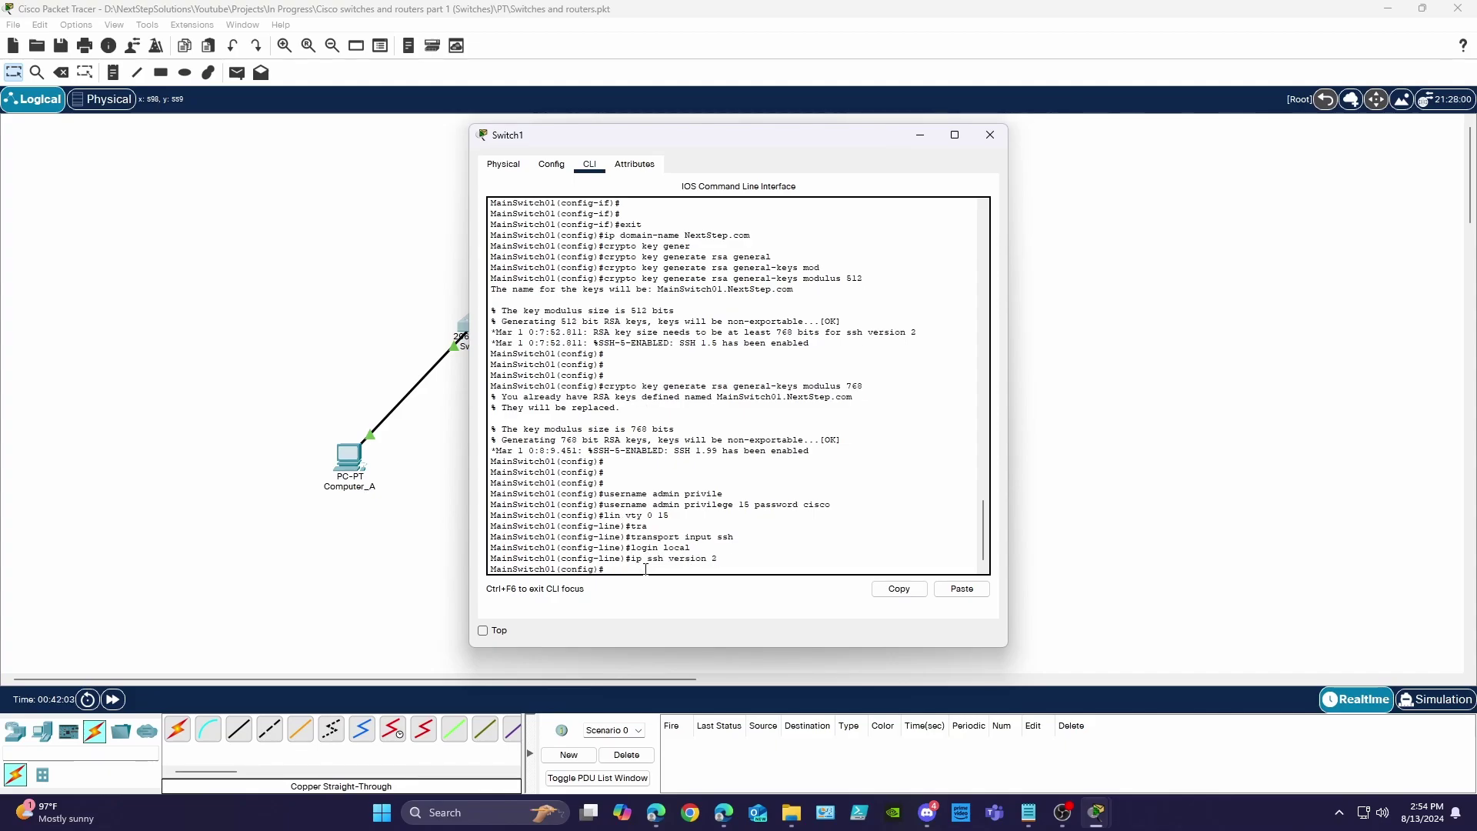
pyautogui.press('Return')
pyautogui.press('Return')
# - Exit configuration mode and save the configuration with wr mem
pyautogui.write('exit')
pyautogui.press('Return')
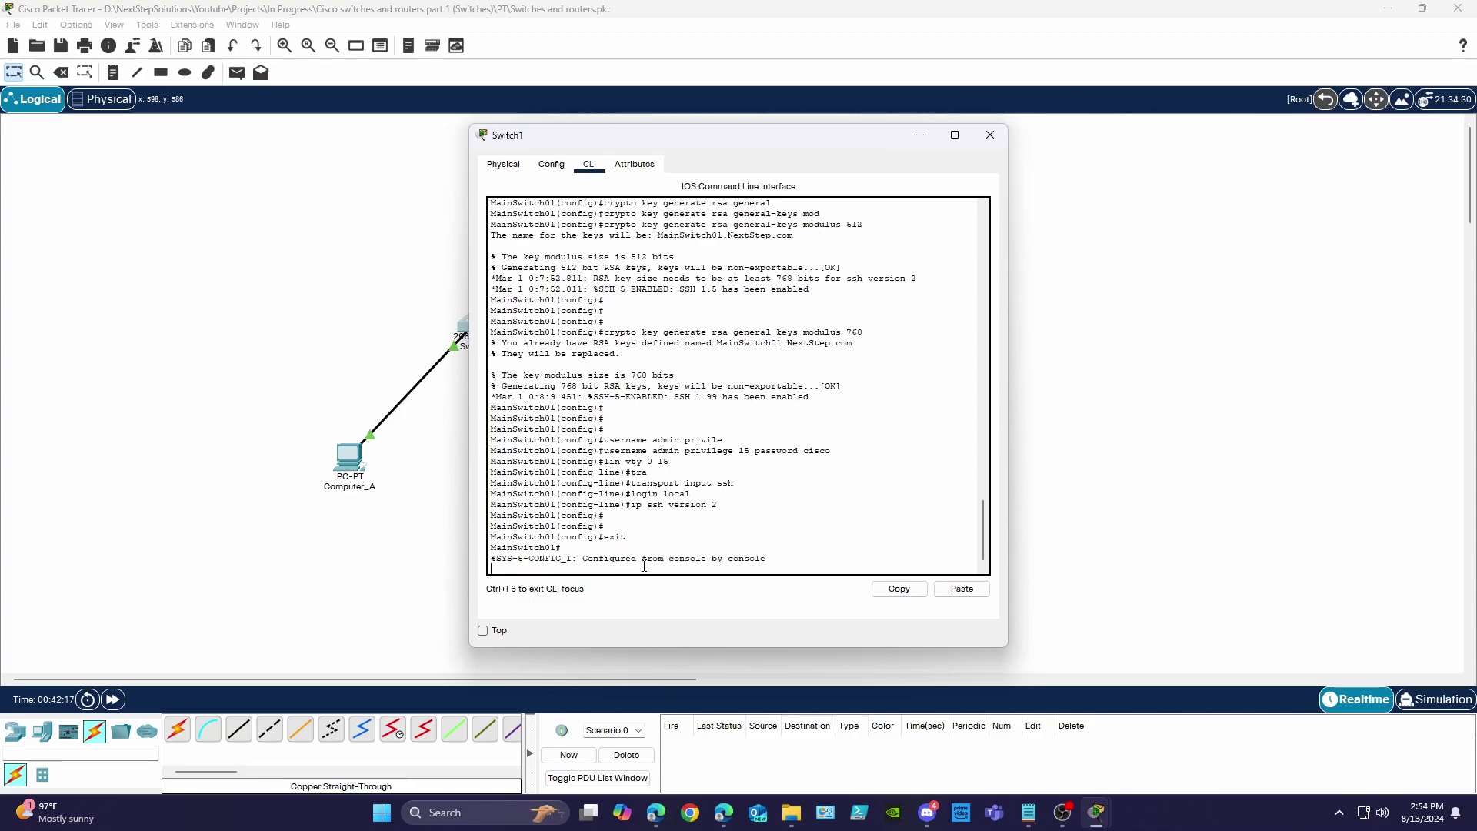
pyautogui.press('Return')
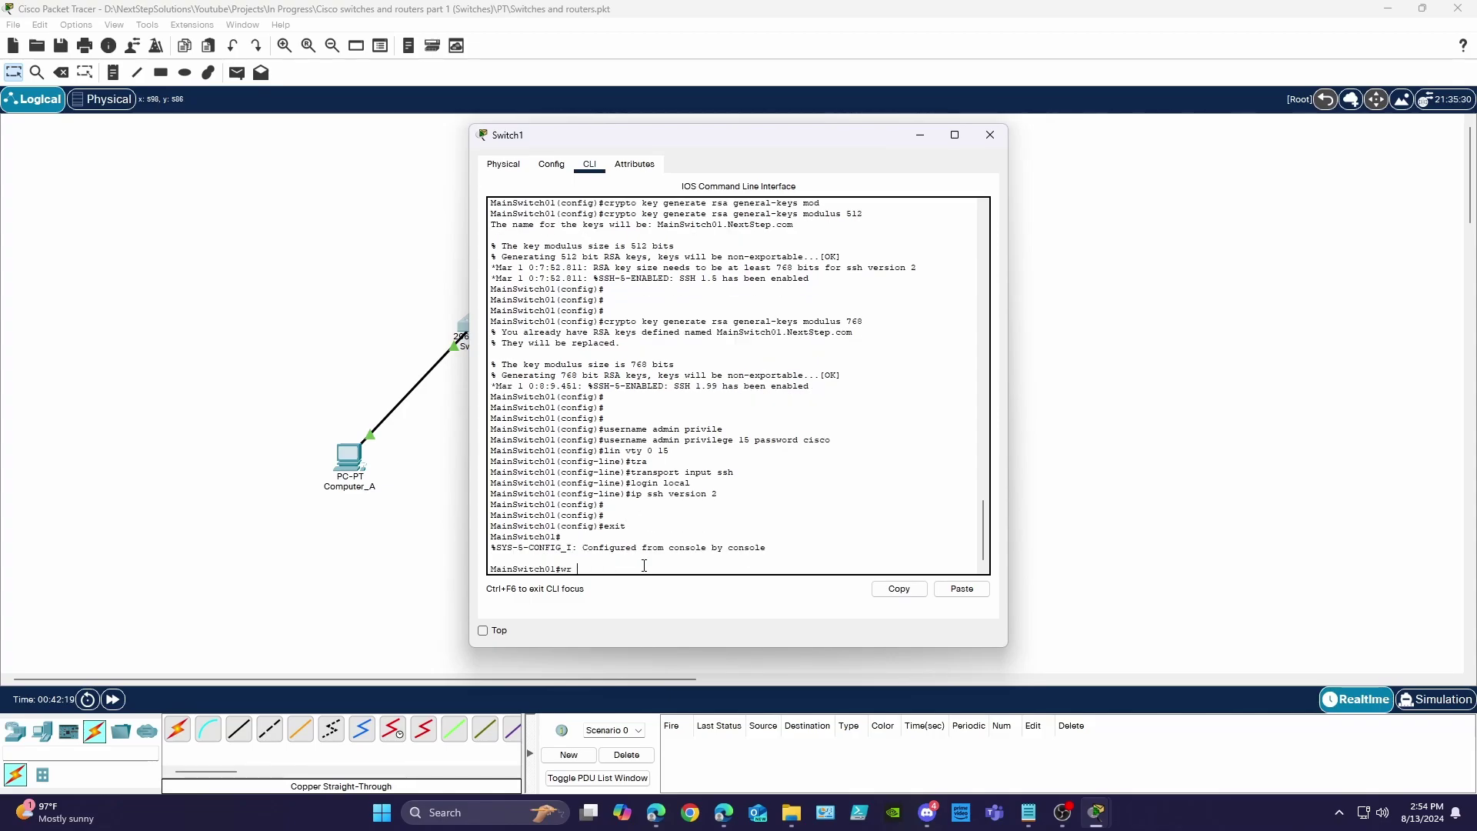
pyautogui.write('mem')
pyautogui.press('Return')
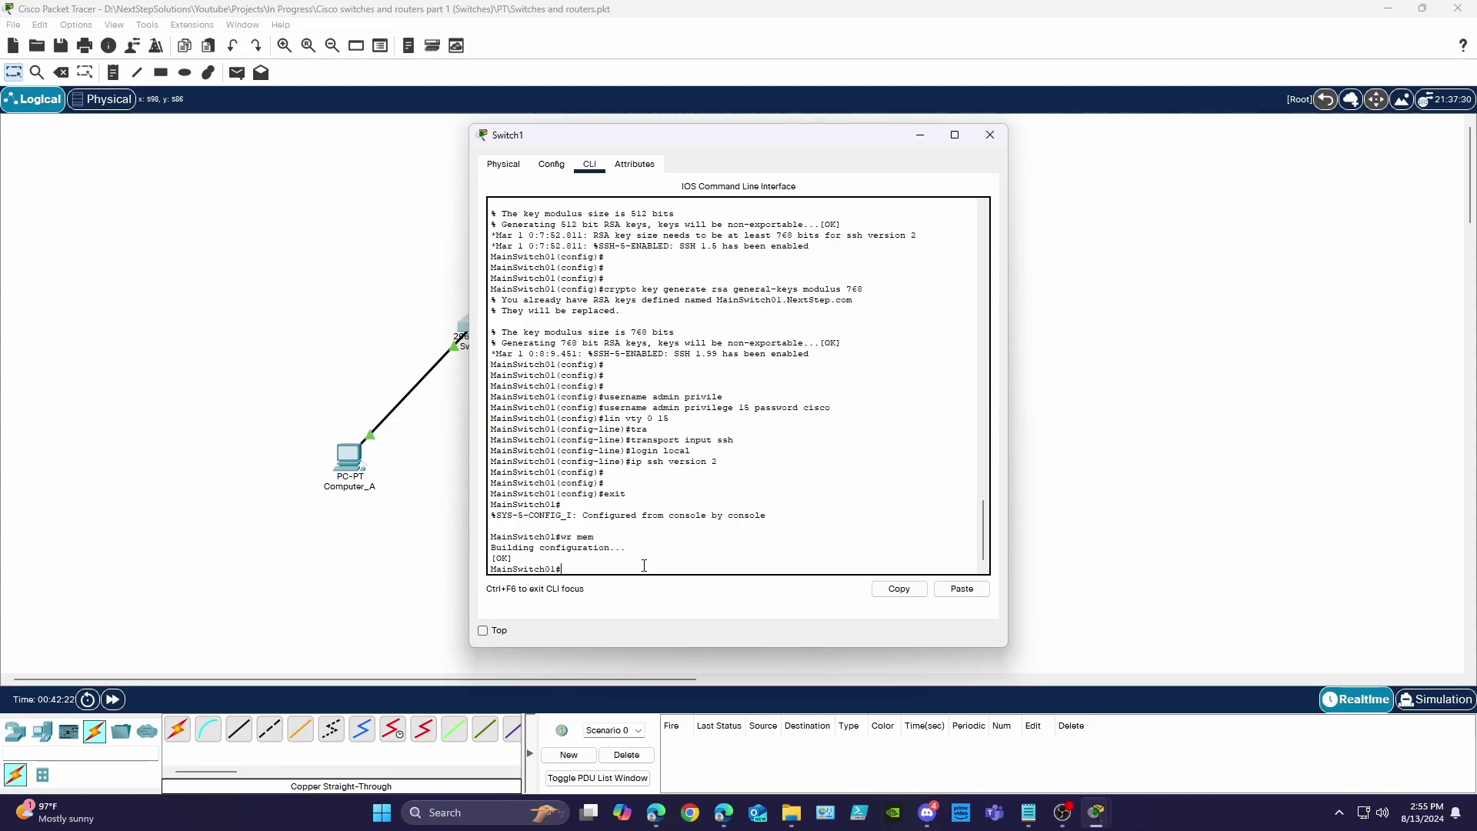
pyautogui.press('Return')
pyautogui.press('Return')
pyautogui.press('Return')
pyautogui.press('Return')
pyautogui.press('Return')
pyautogui.press('Return')
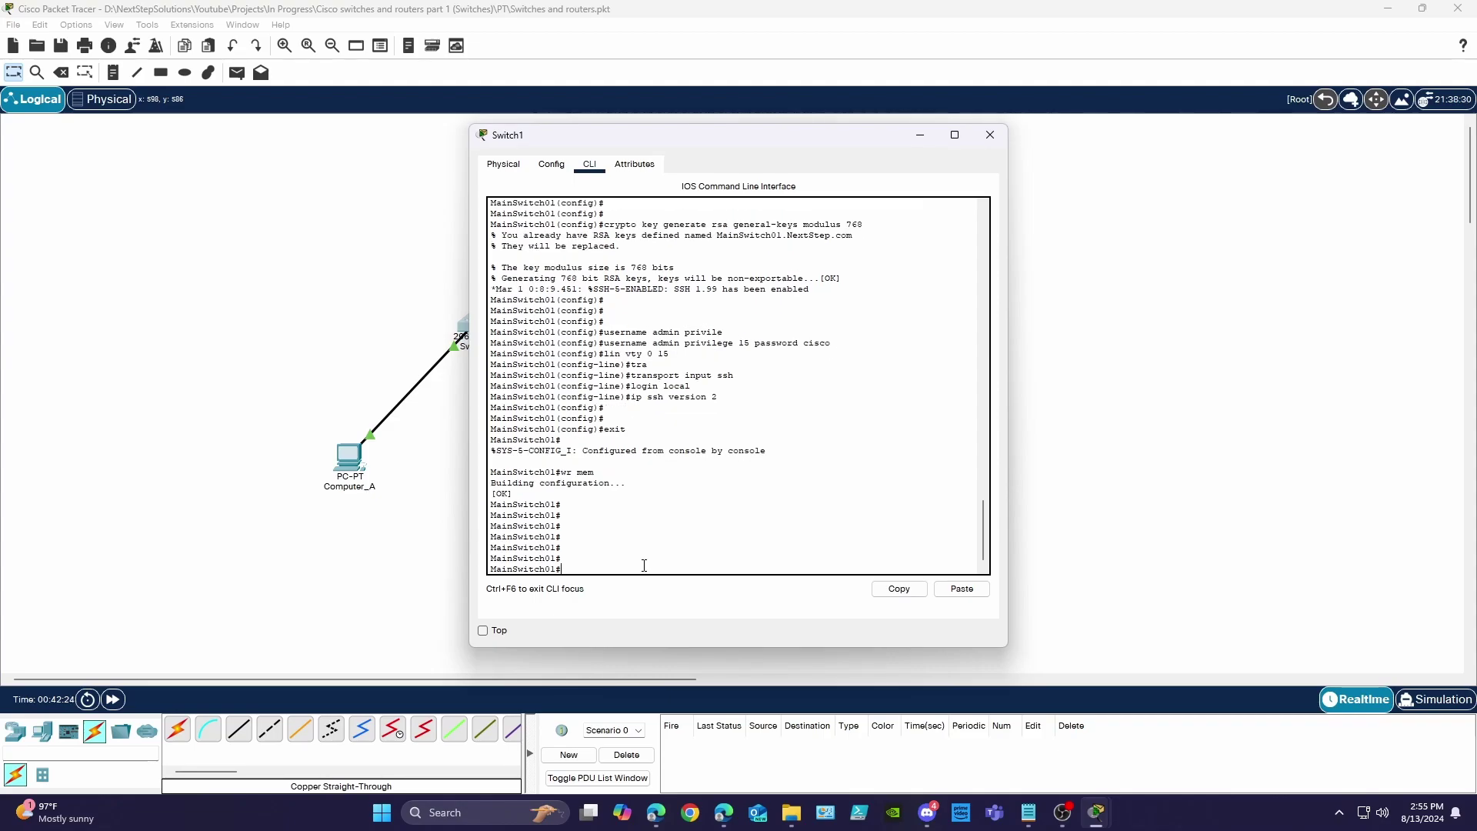
# - Show the running config and highlight Vlan1's description and IP address lines
pyautogui.write('show run')
pyautogui.press('Return')
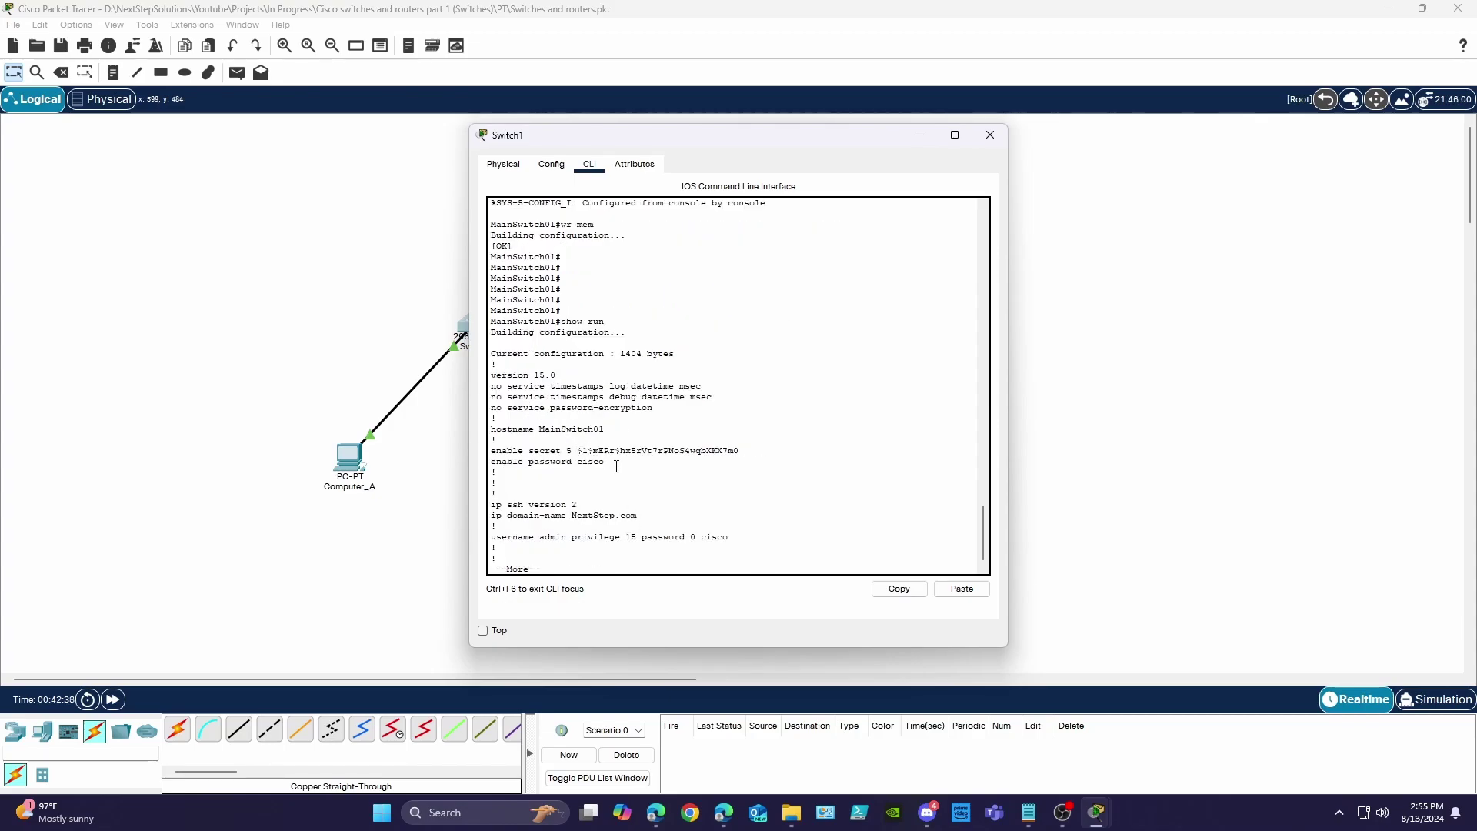
pyautogui.moveTo(701, 462); pyautogui.dragTo(551, 517)
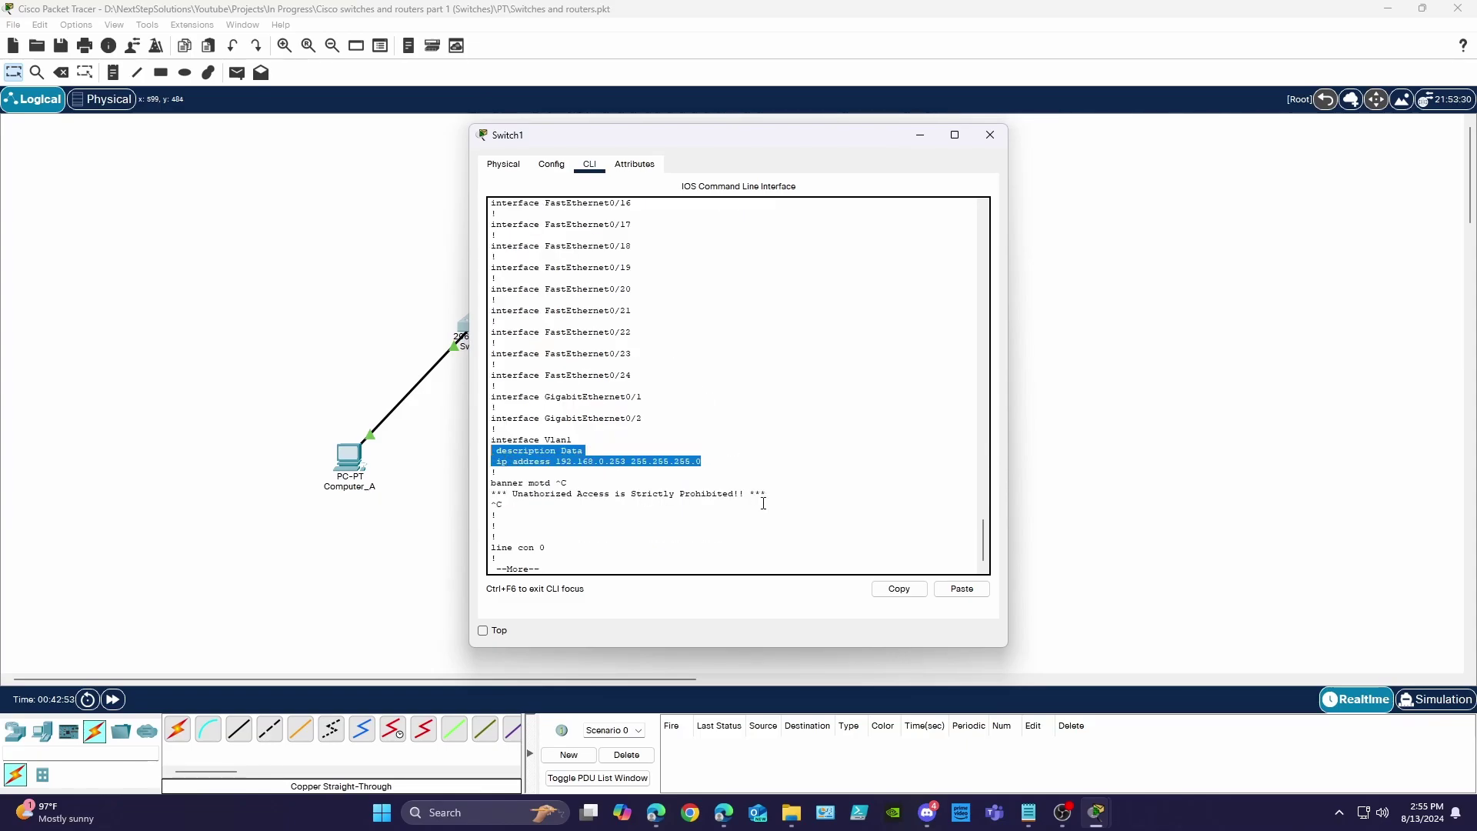
# - Review the banner lines and page through the rest of the running configuration
pyautogui.click(765, 503)
pyautogui.click(612, 560)
pyautogui.press('space')
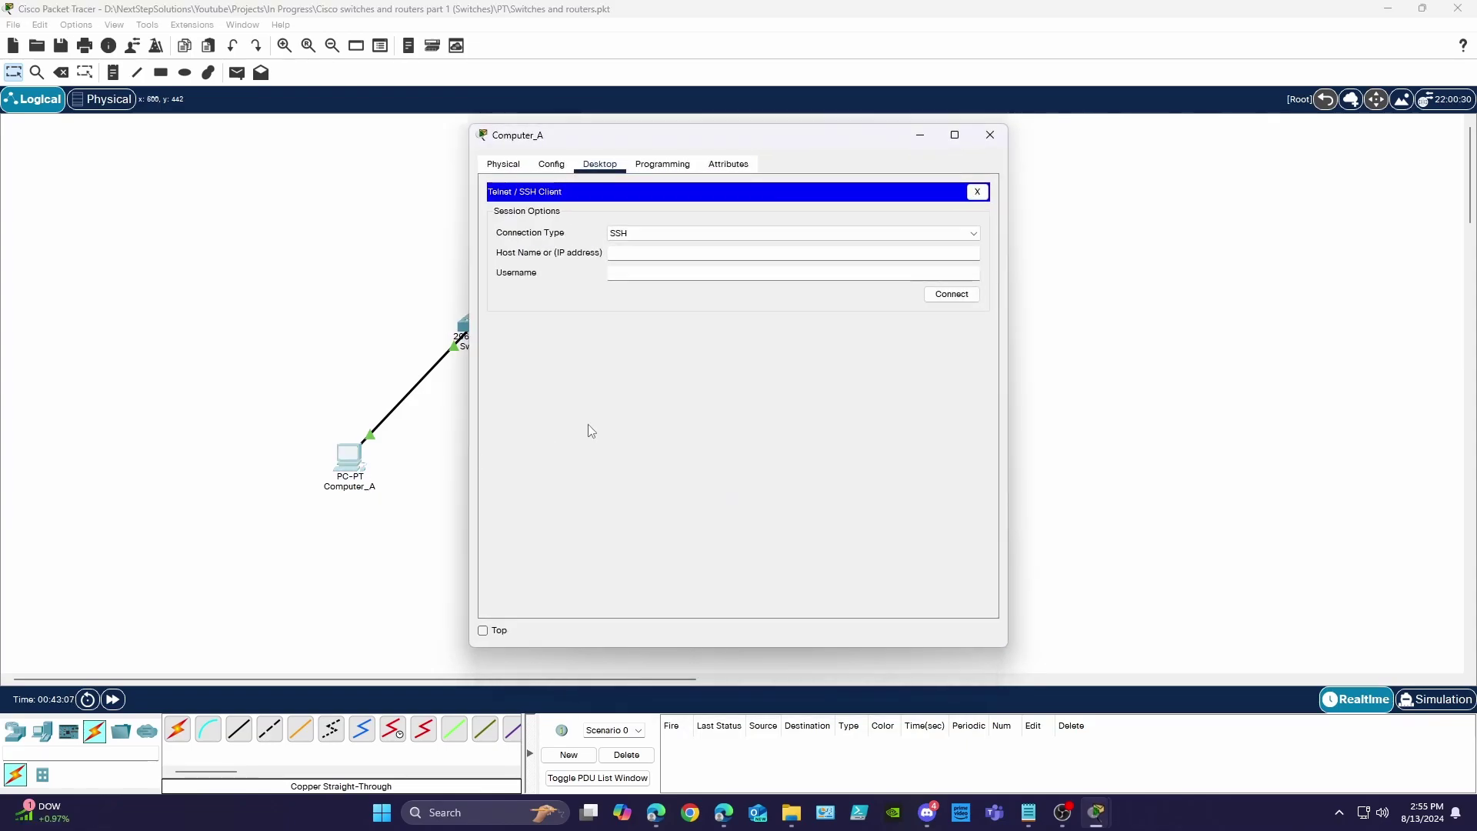
# - SSH from Computer_A to 192.168.0.253 as user admin and enter the password
pyautogui.click(654, 254)
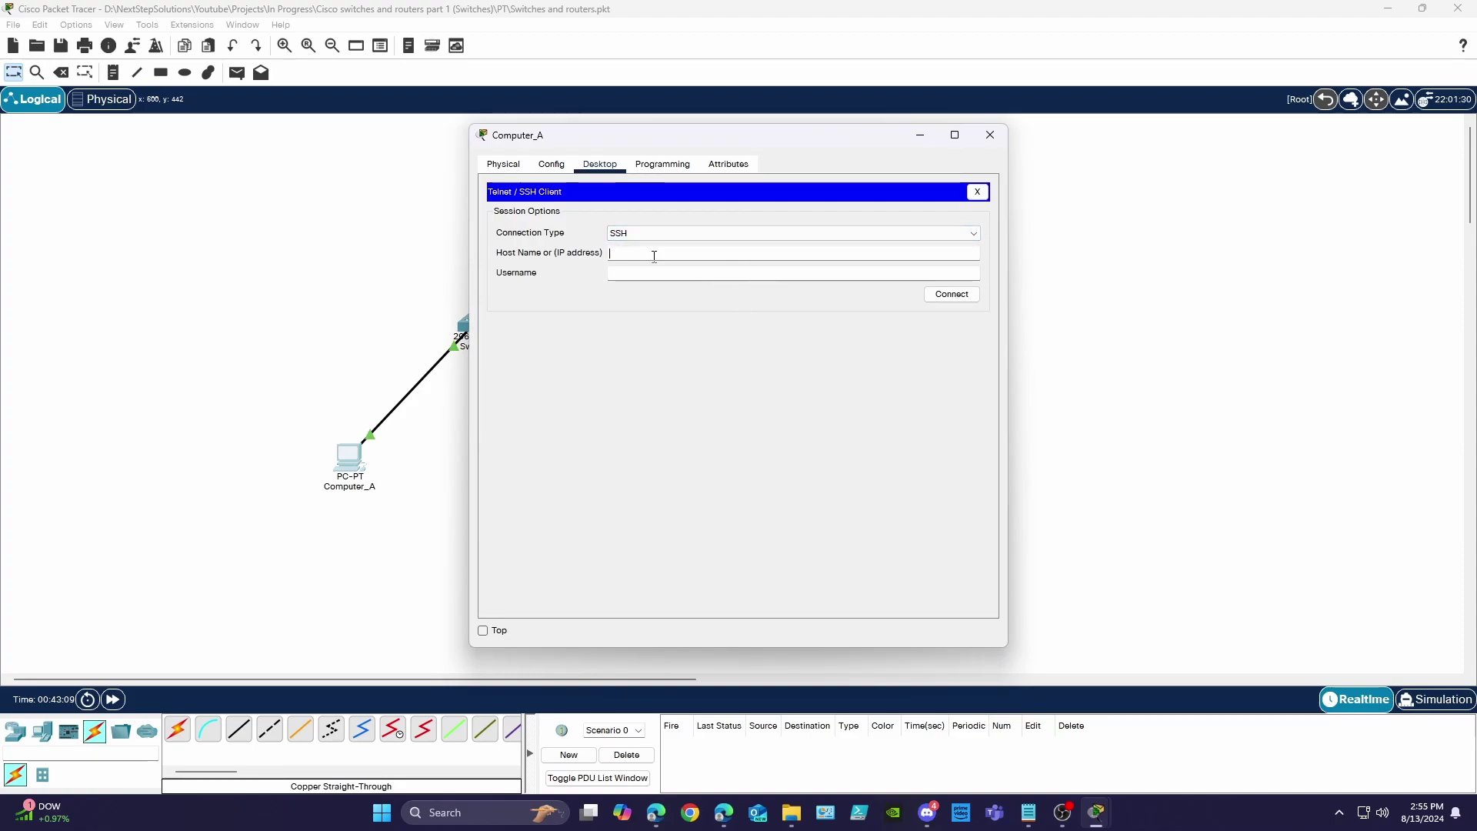
pyautogui.write('192.168.0.253')
pyautogui.press('Tab')
pyautogui.write('admin')
pyautogui.click(953, 296)
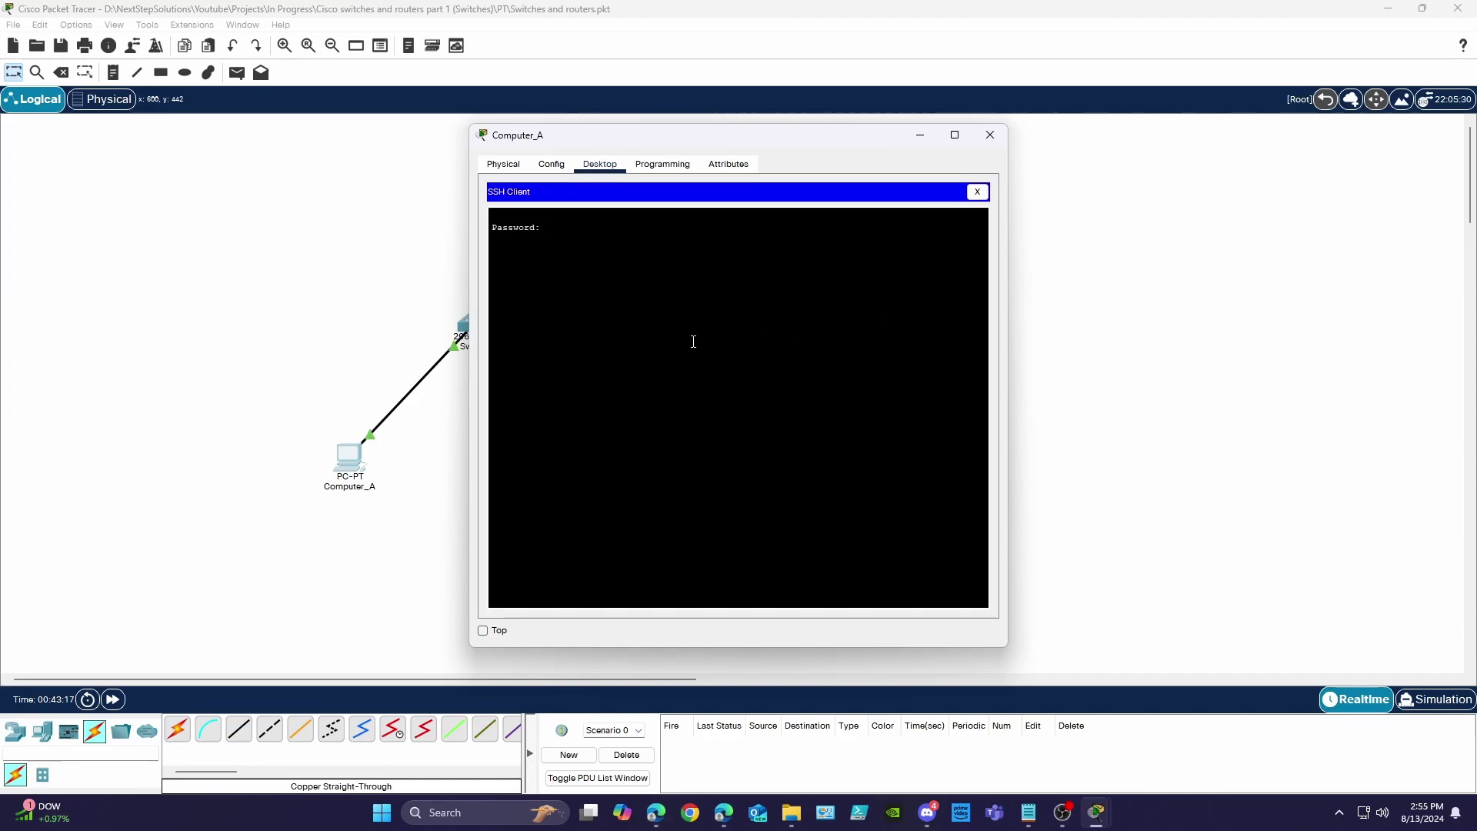
pyautogui.press('Return')
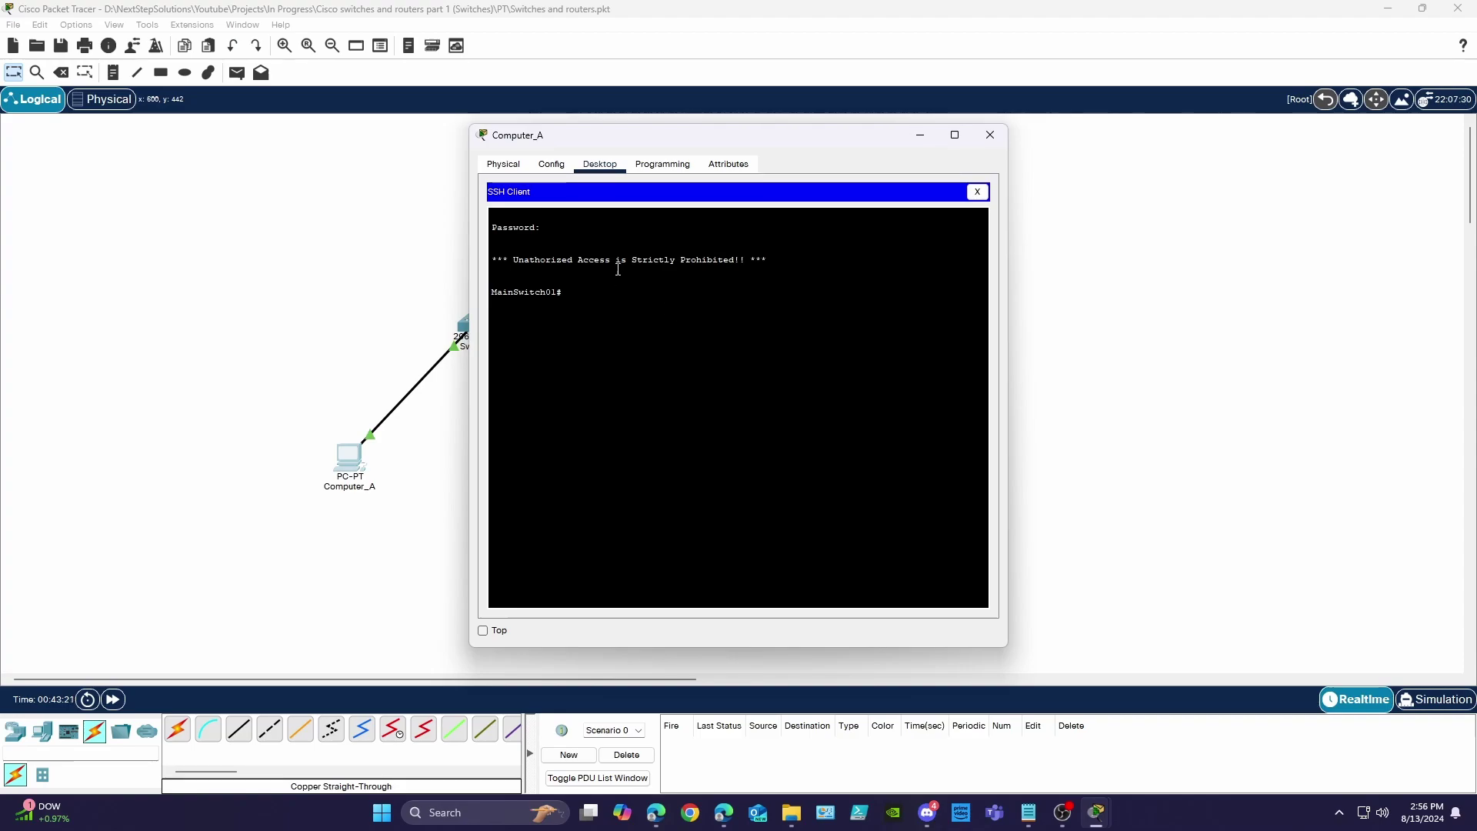
# - Check the login banner and list the exec commands with ?
pyautogui.moveTo(769, 260); pyautogui.dragTo(663, 264)
pyautogui.tripleClick(761, 260)
pyautogui.click(613, 300)
pyautogui.write('?')
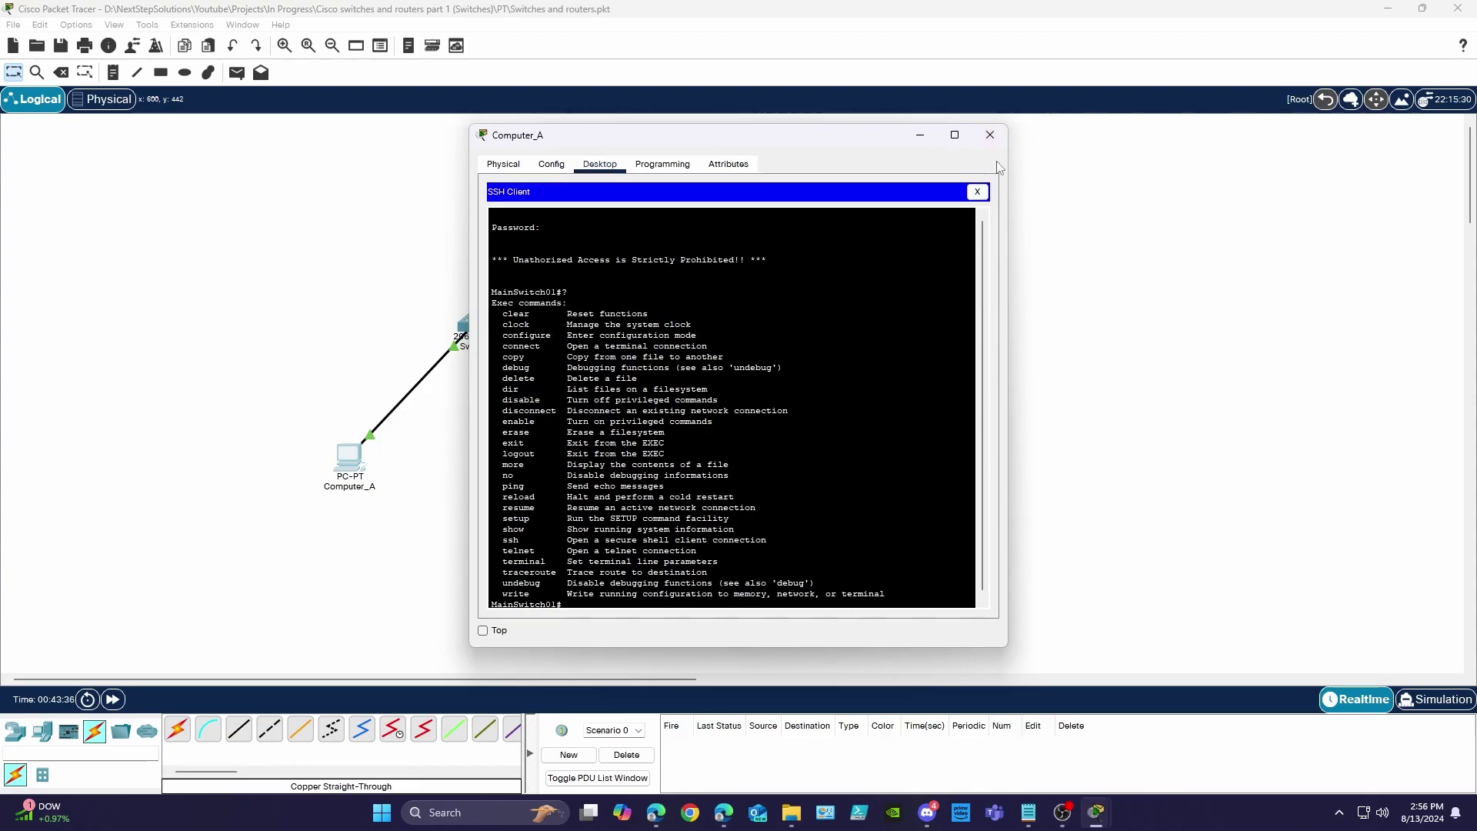
# - Terminate the SSH session and close Computer_A's window
pyautogui.click(999, 143)
pyautogui.click(838, 415)
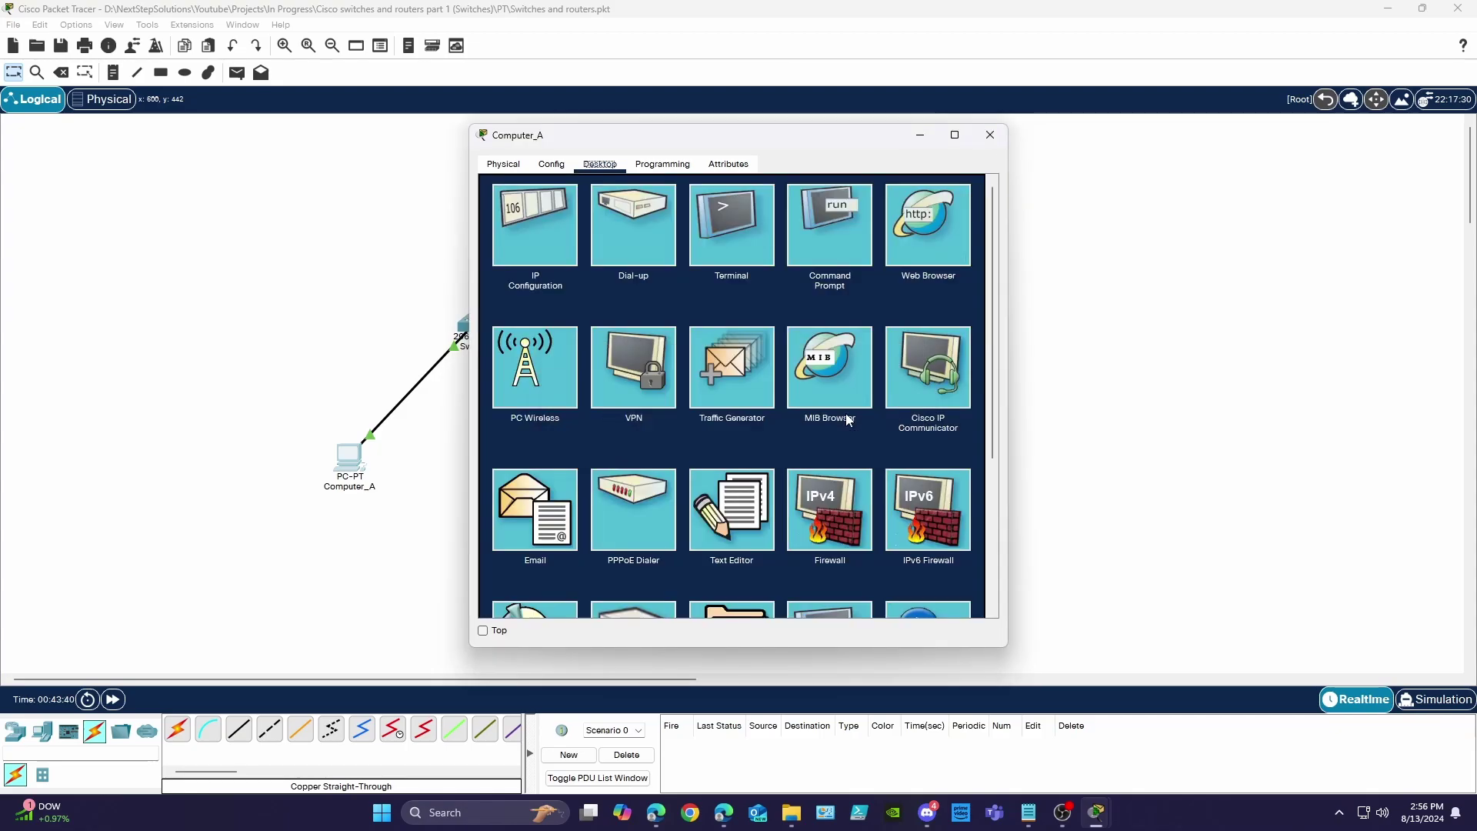
pyautogui.click(919, 136)
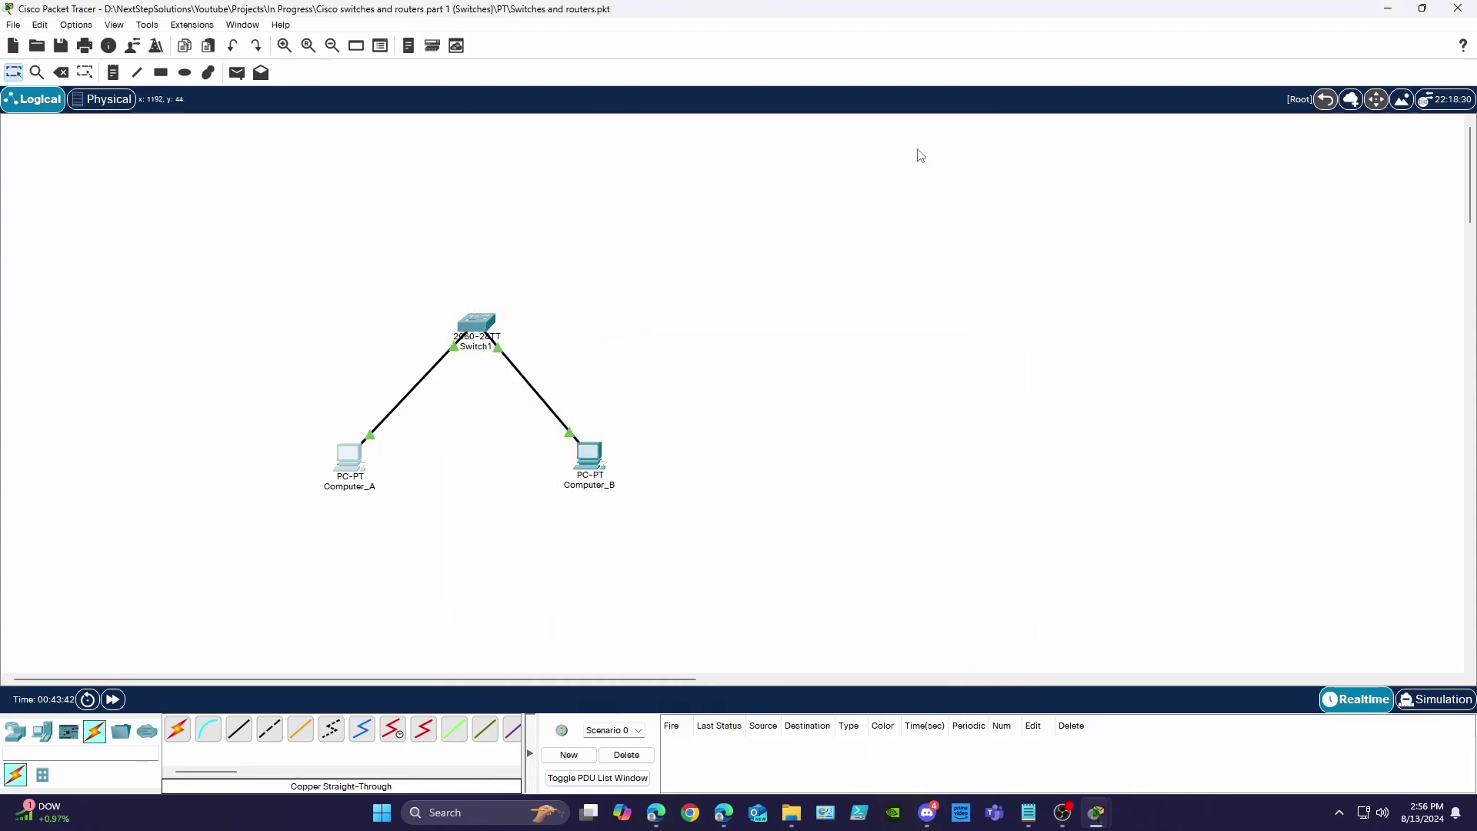